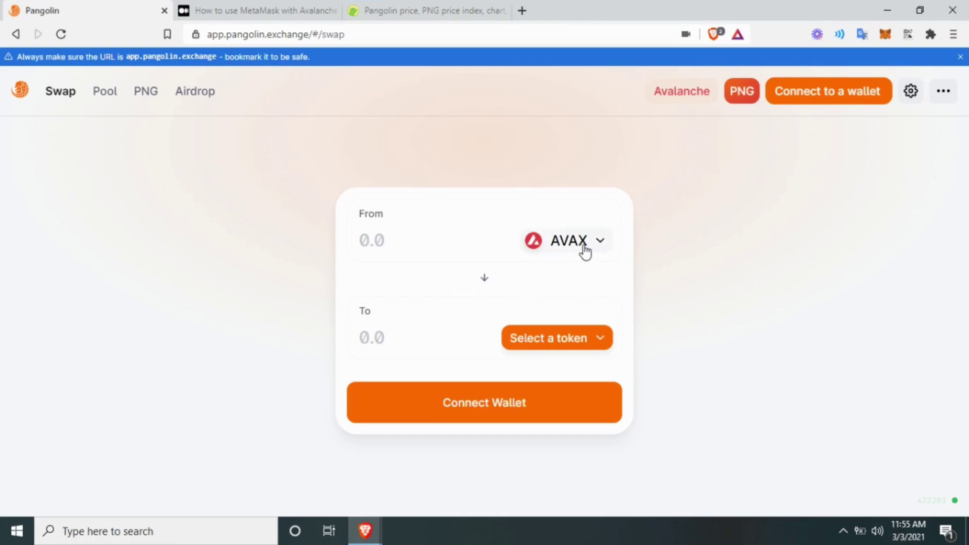
# Select PNG as the token to receive in the swap from AVAX.
pyautogui.click(584, 337)
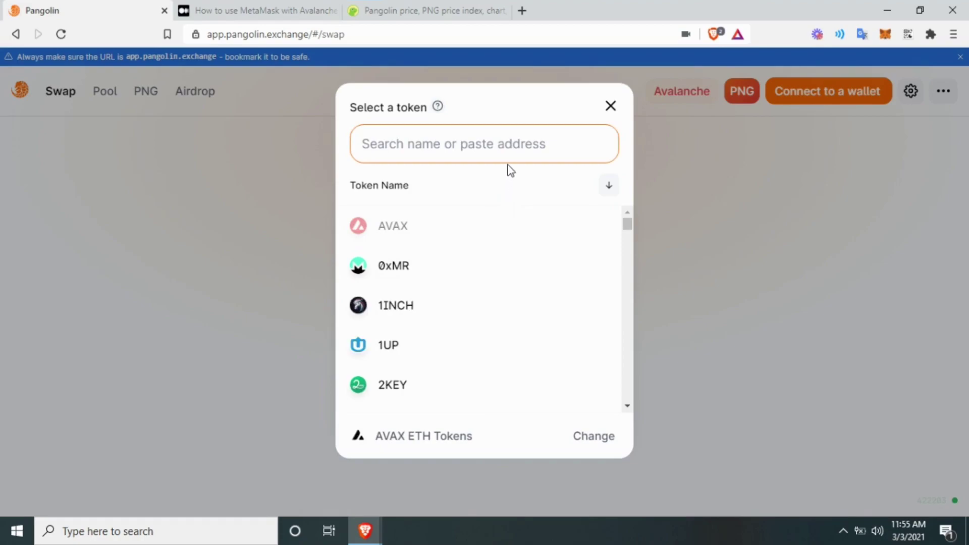
pyautogui.write('png')
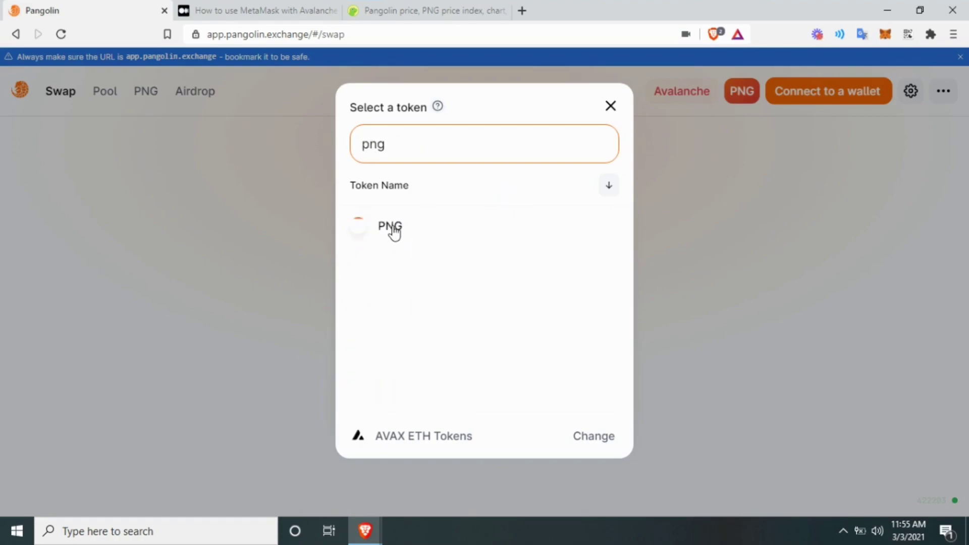
pyautogui.click(394, 231)
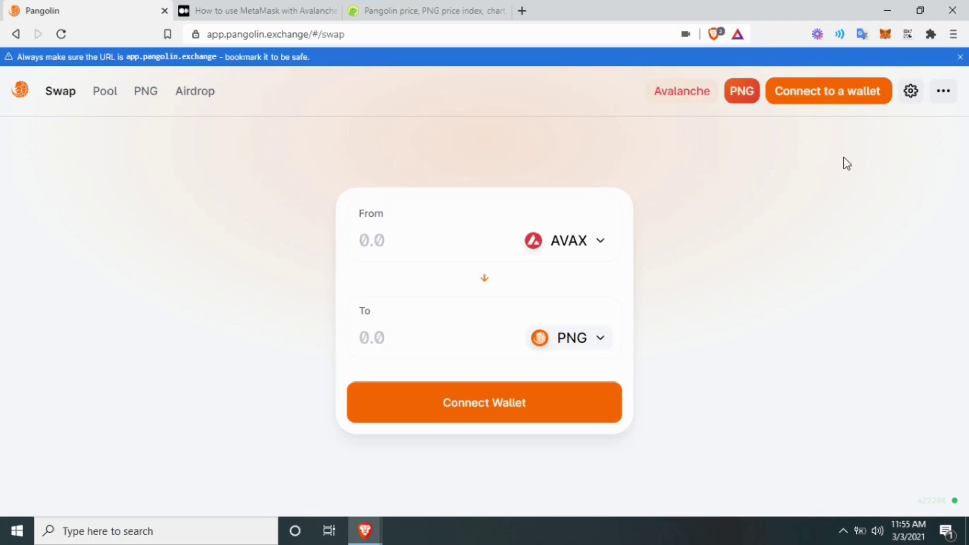
# Check the exchange's wallet connection options and the Avalanche network parameters listed in the MetaMask guide.
pyautogui.click(830, 95)
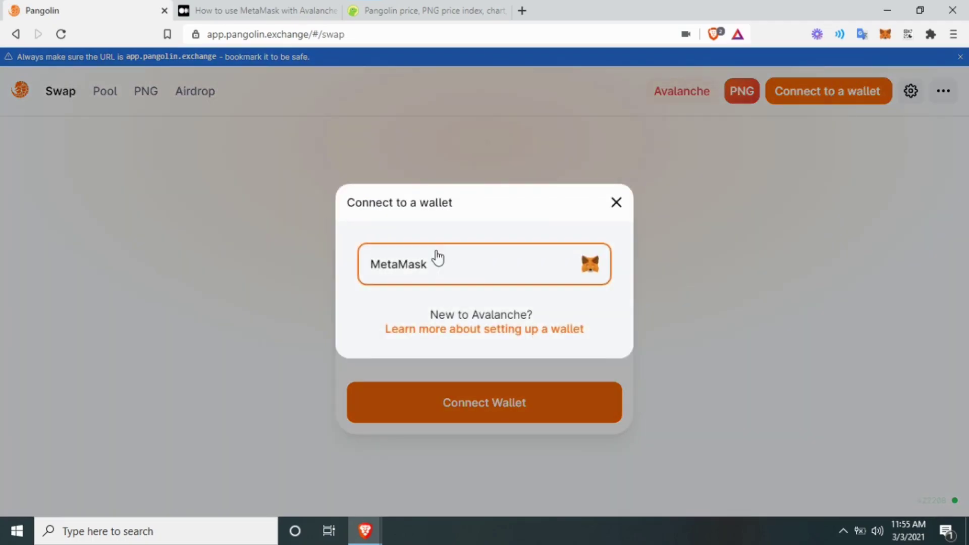
pyautogui.click(620, 203)
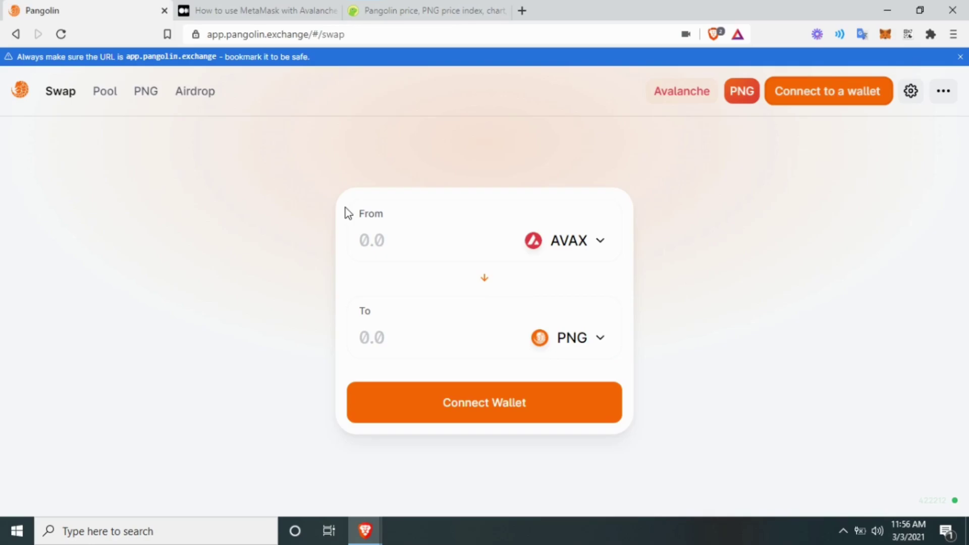
pyautogui.click(260, 14)
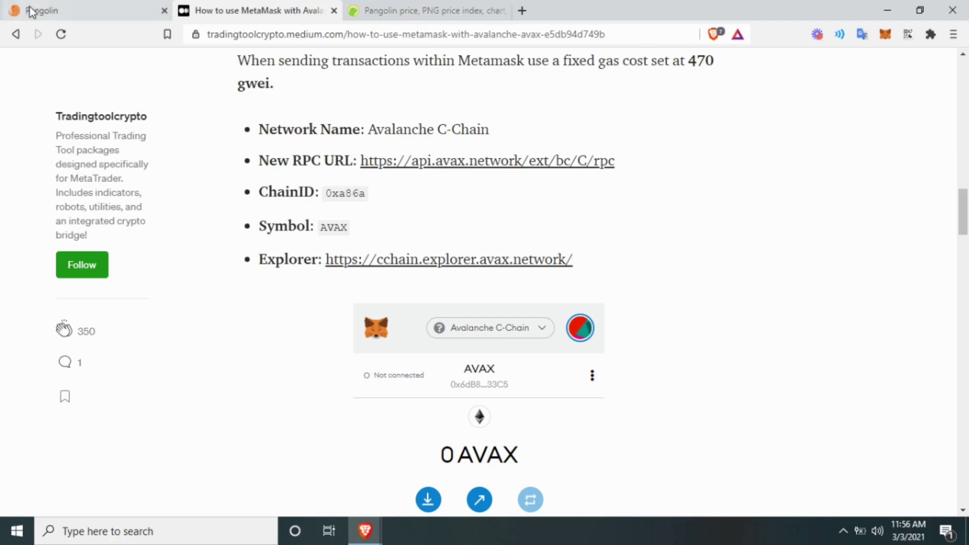
pyautogui.click(59, 10)
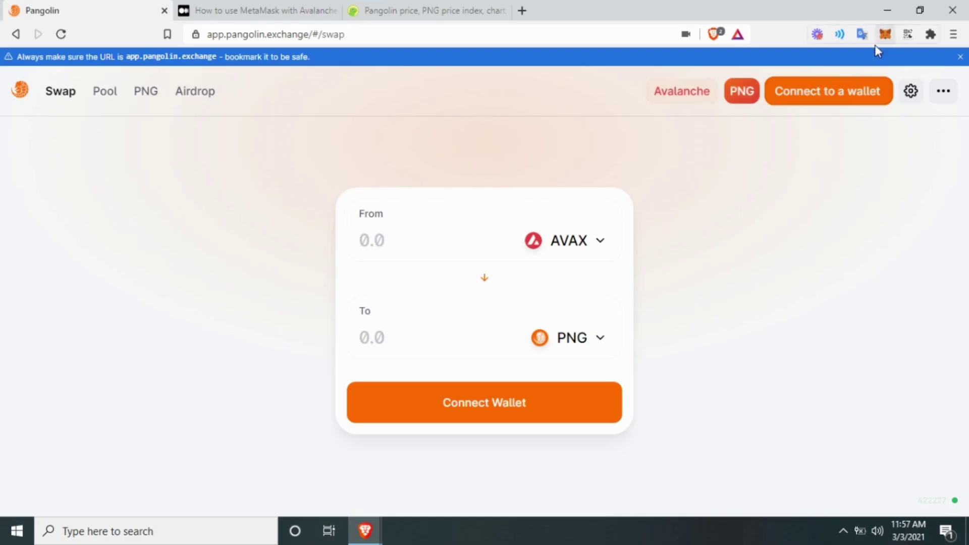
pyautogui.click(281, 8)
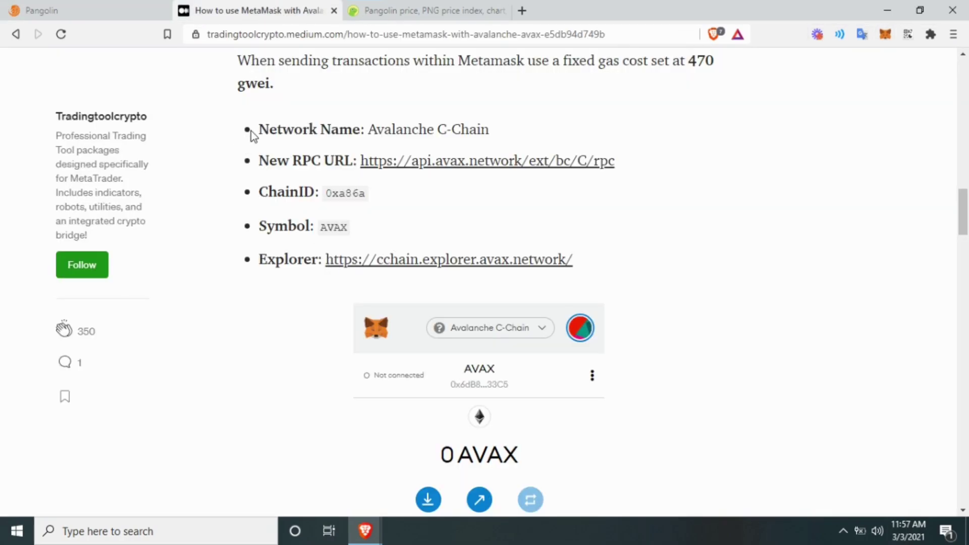
pyautogui.moveTo(253, 130); pyautogui.dragTo(584, 259)
pyautogui.click(584, 259)
# Switch the MetaMask wallet from the test network to the Smart Chain network, and close the wallet.
pyautogui.click(884, 34)
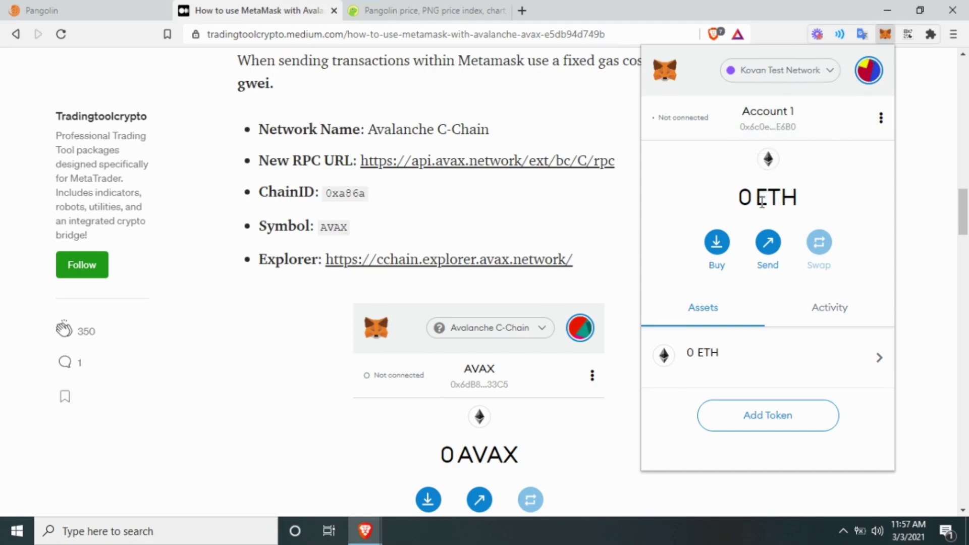
pyautogui.click(802, 77)
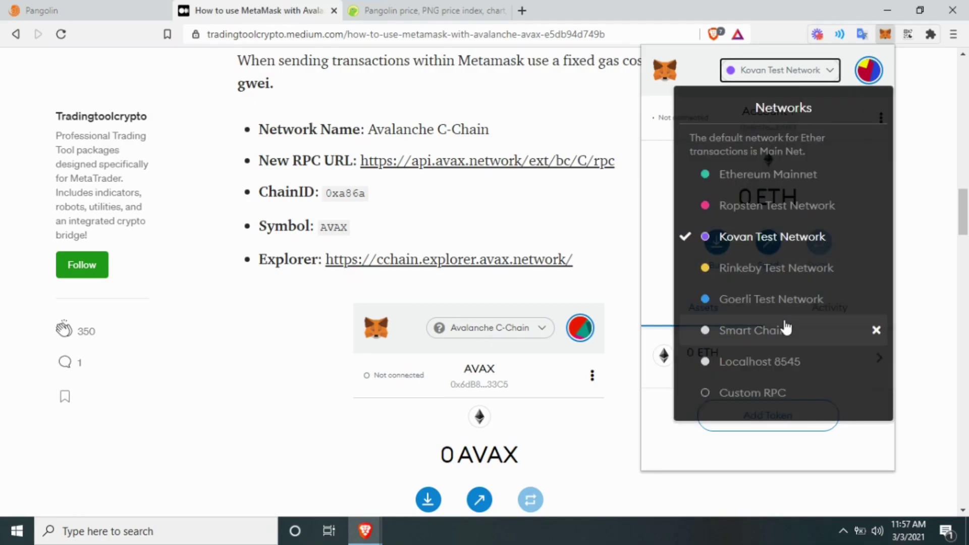
pyautogui.click(786, 329)
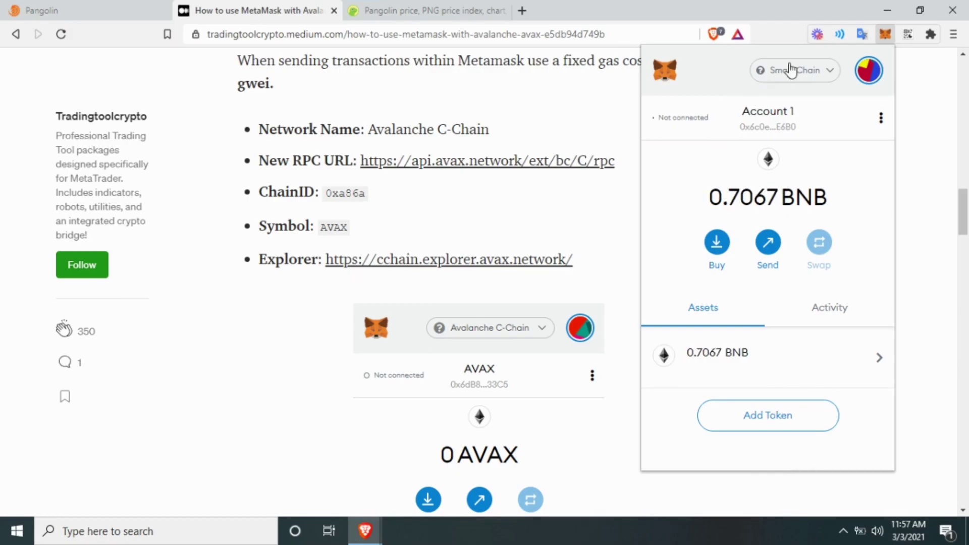
pyautogui.click(788, 79)
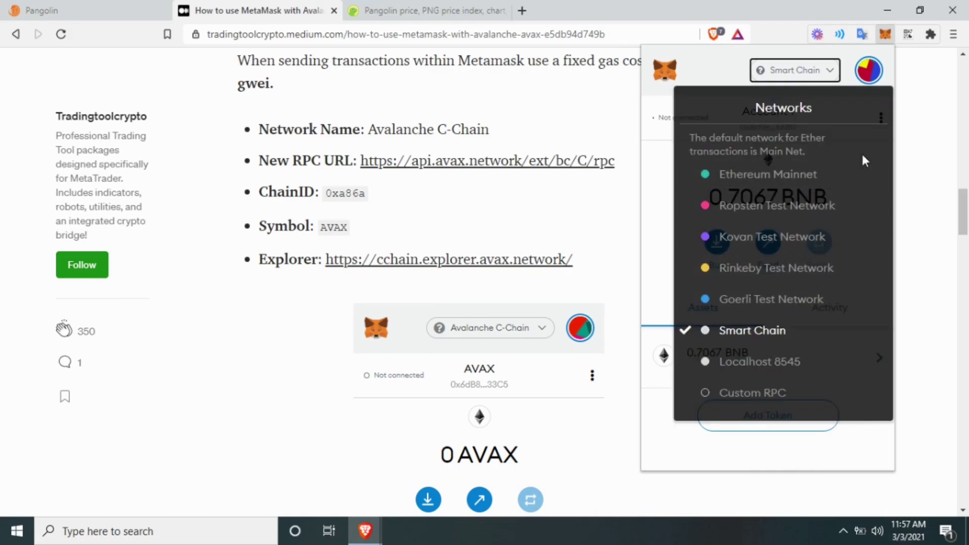
pyautogui.click(870, 72)
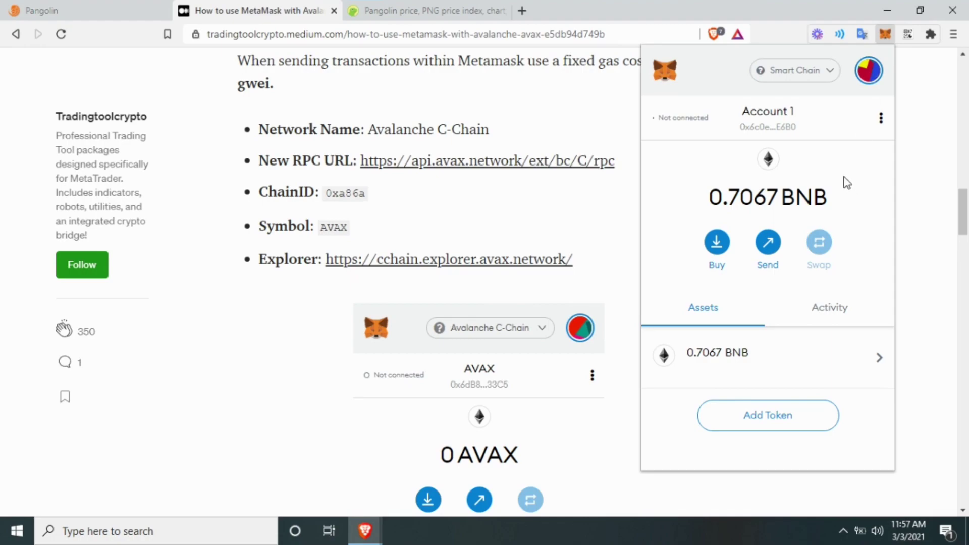
pyautogui.click(544, 238)
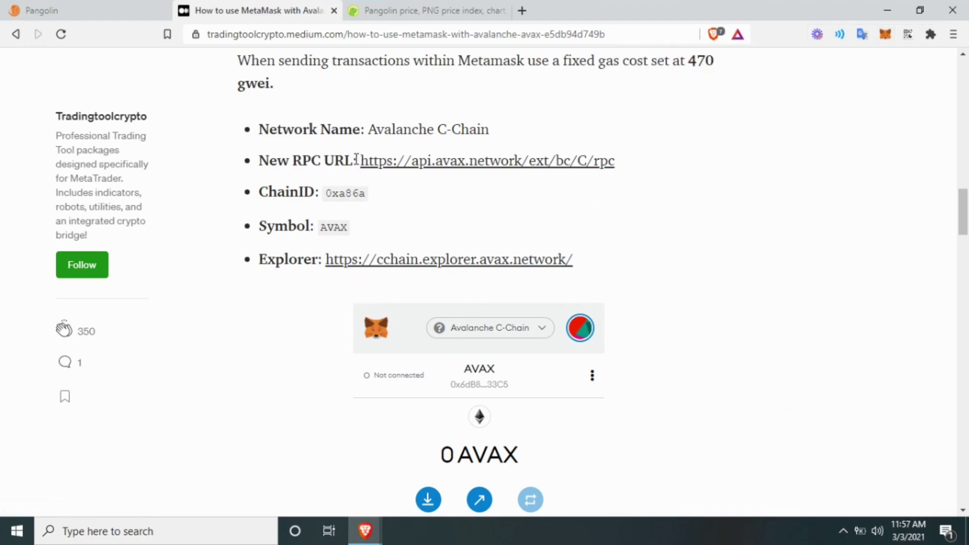
# Copy the New RPC URL for Avalanche C-Chain from the guide's list of network parameters.
pyautogui.moveTo(358, 161); pyautogui.dragTo(637, 162)
pyautogui.click(637, 163)
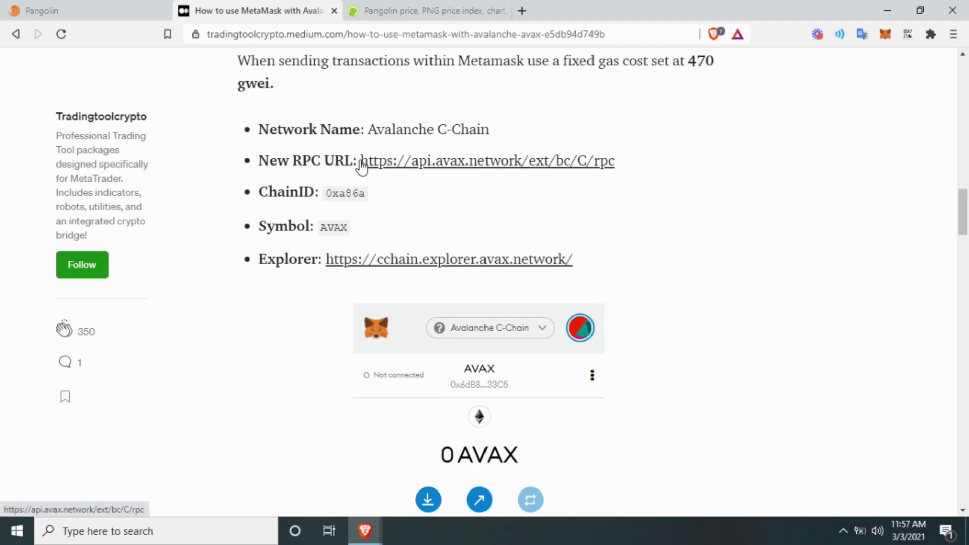
pyautogui.moveTo(359, 160); pyautogui.dragTo(633, 165)
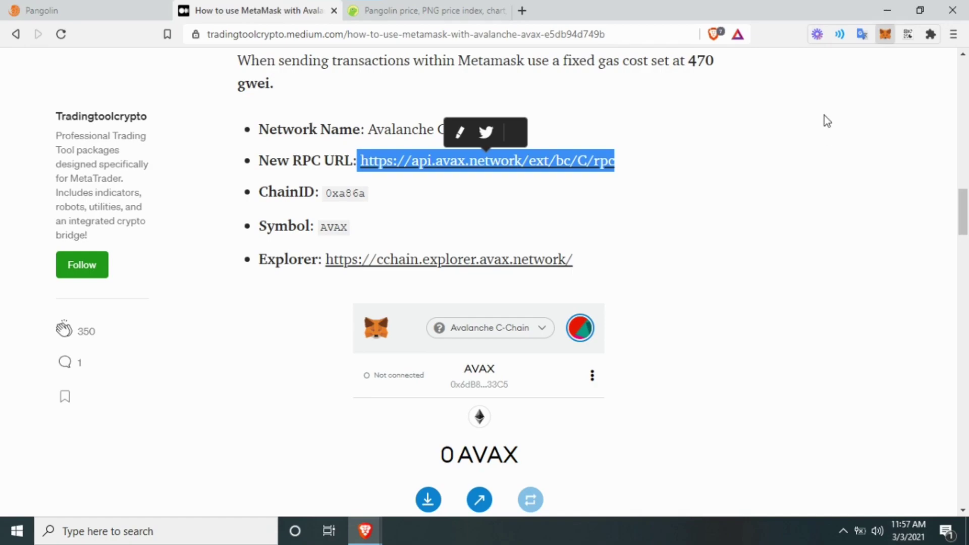
pyautogui.click(620, 214)
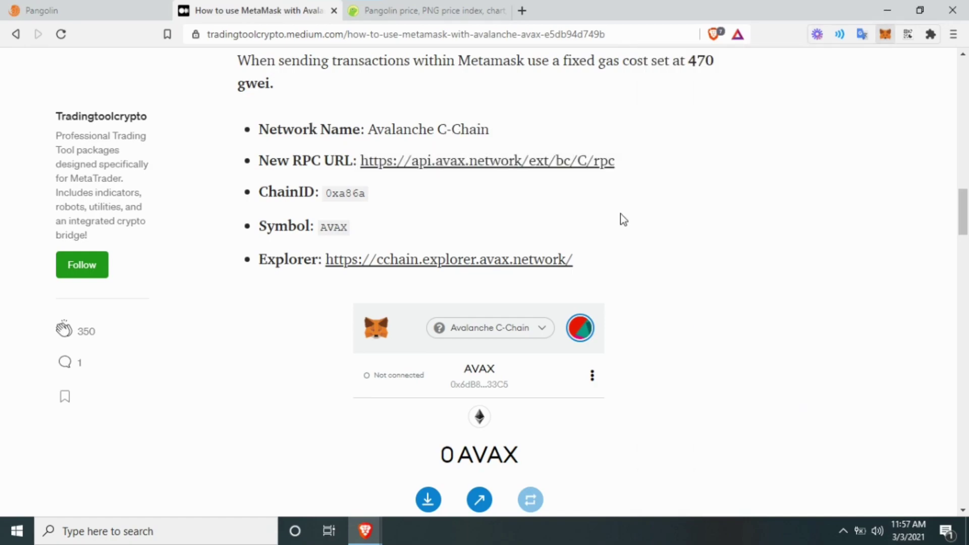
# Open a blank form for adding a custom network in the MetaMask network settings.
pyautogui.click(884, 34)
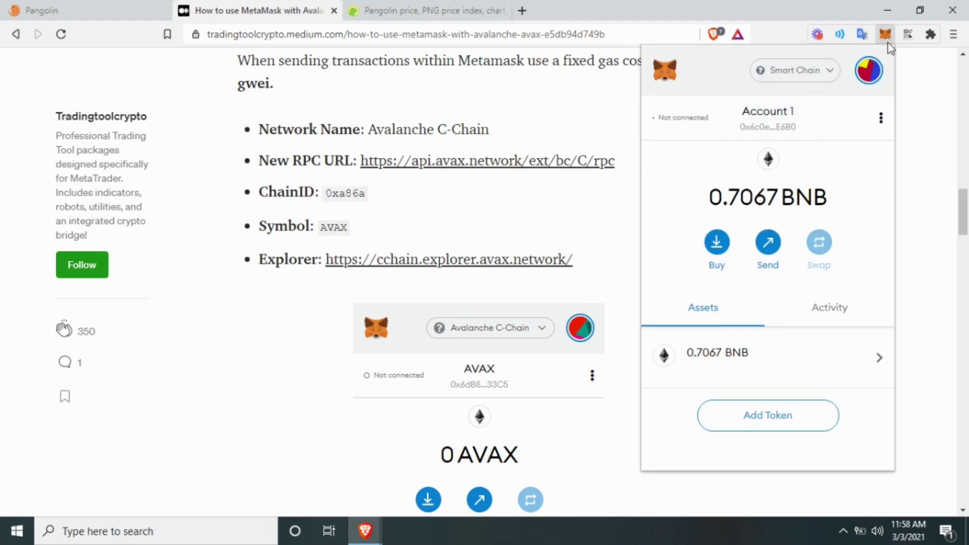
pyautogui.click(864, 73)
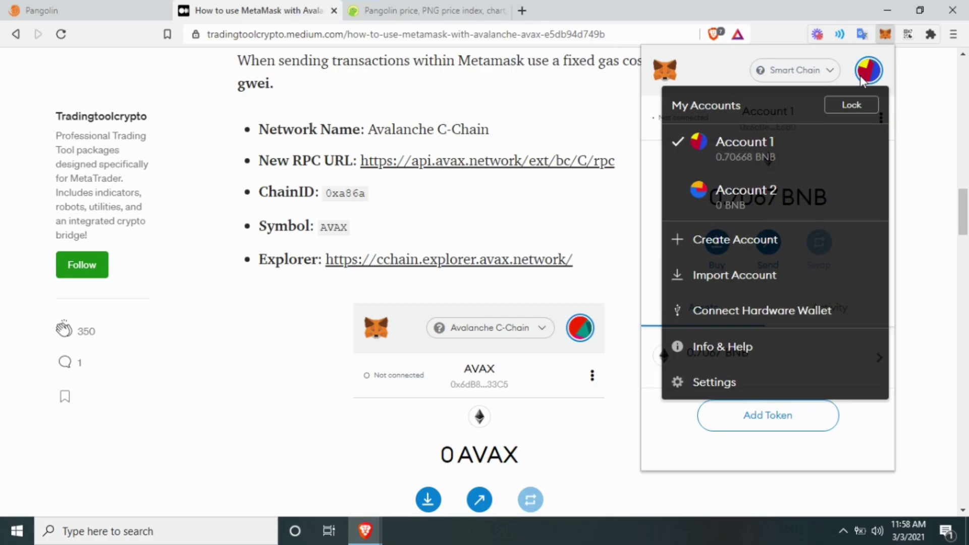
pyautogui.click(727, 382)
pyautogui.scroll(-5, 757, 394)
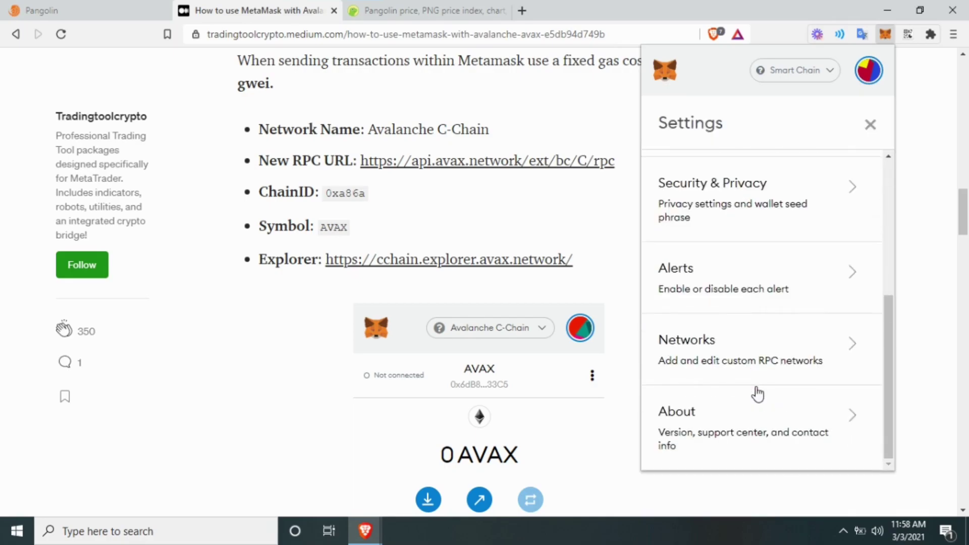
pyautogui.click(752, 353)
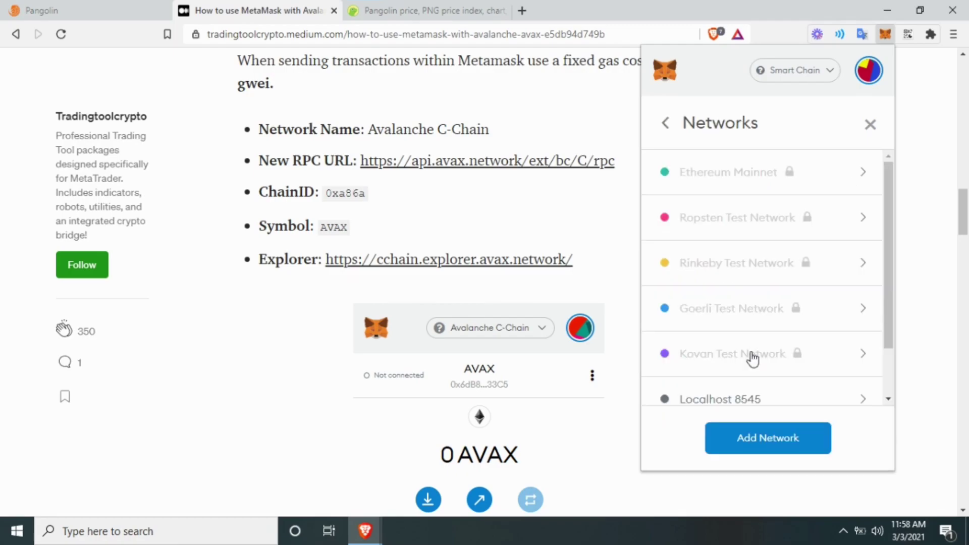
pyautogui.scroll(-2, 765, 342)
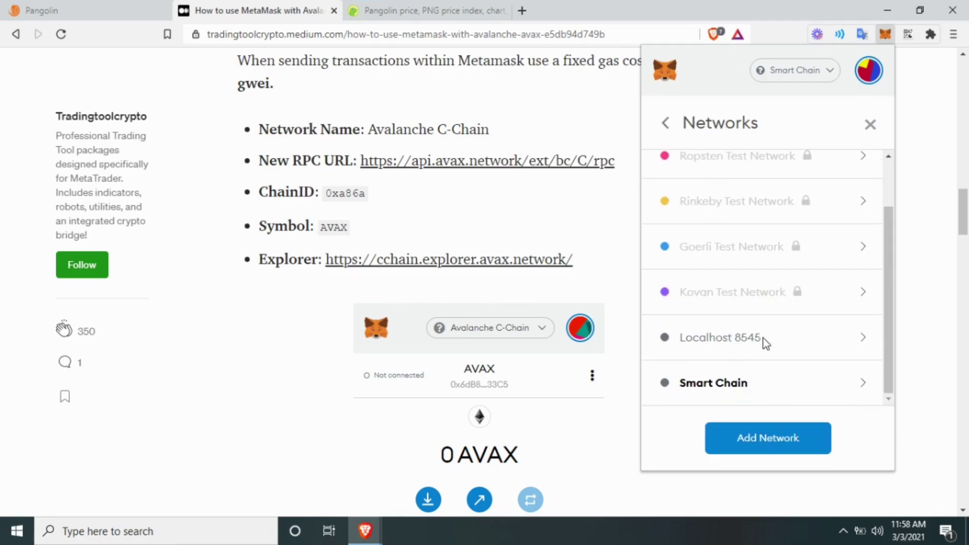
pyautogui.click(753, 437)
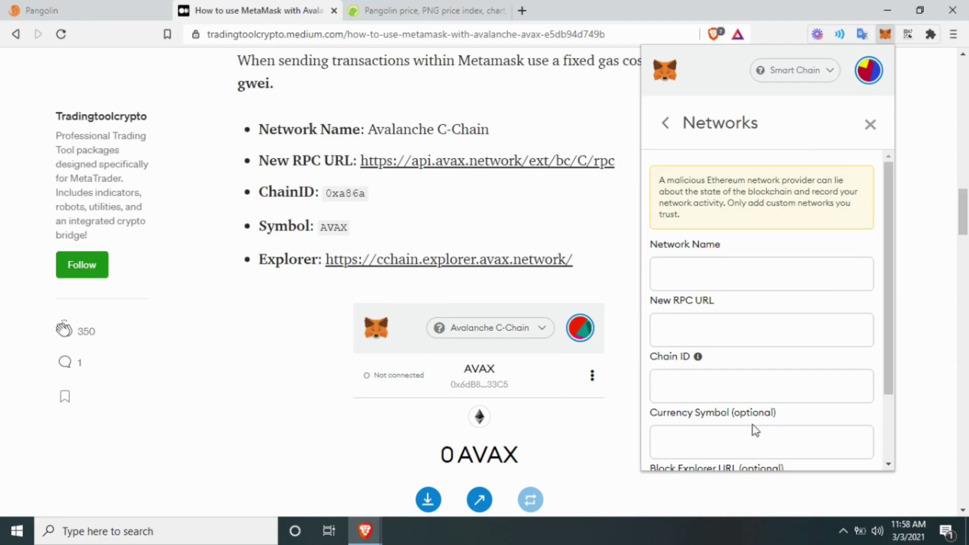
# Name the new network Avalanche C-Chain.
pyautogui.click(733, 282)
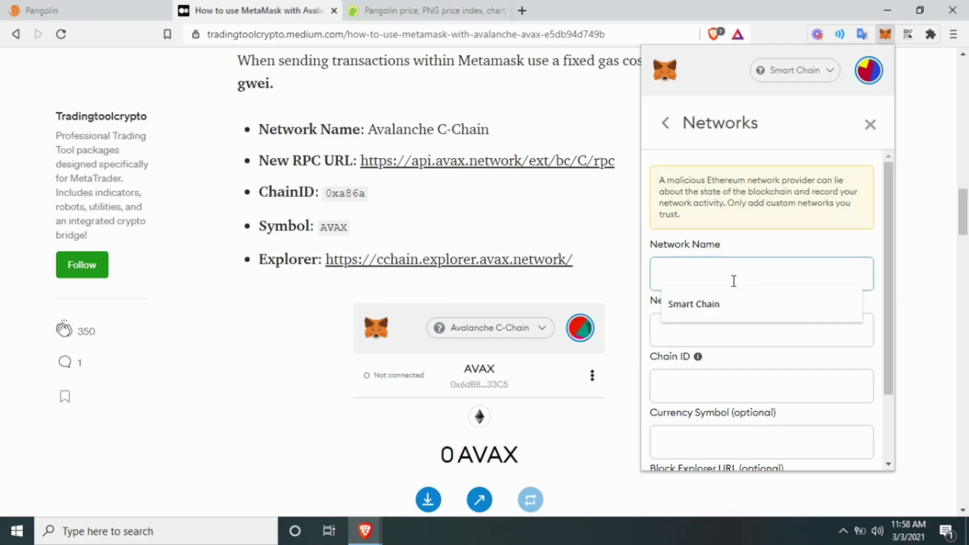
pyautogui.write('A')
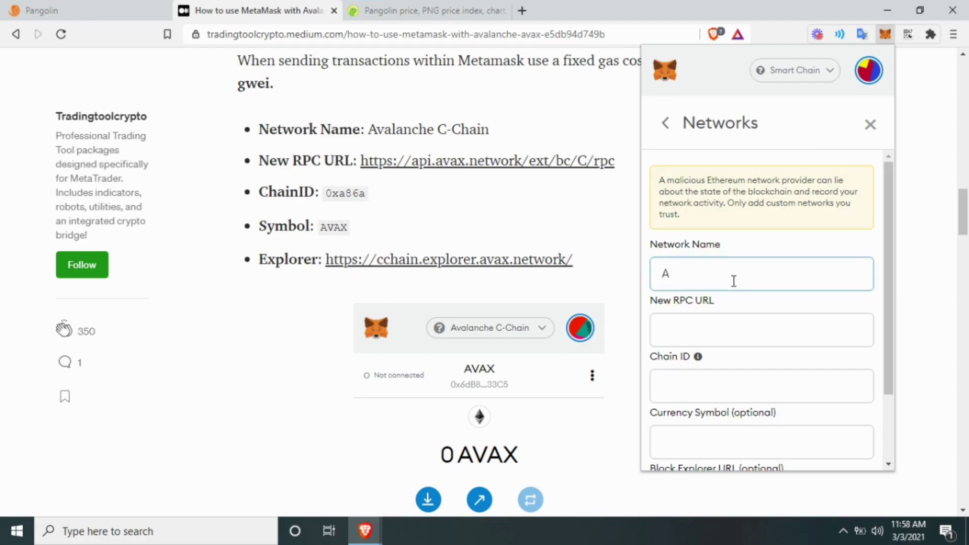
pyautogui.write('valanche C-Chain')
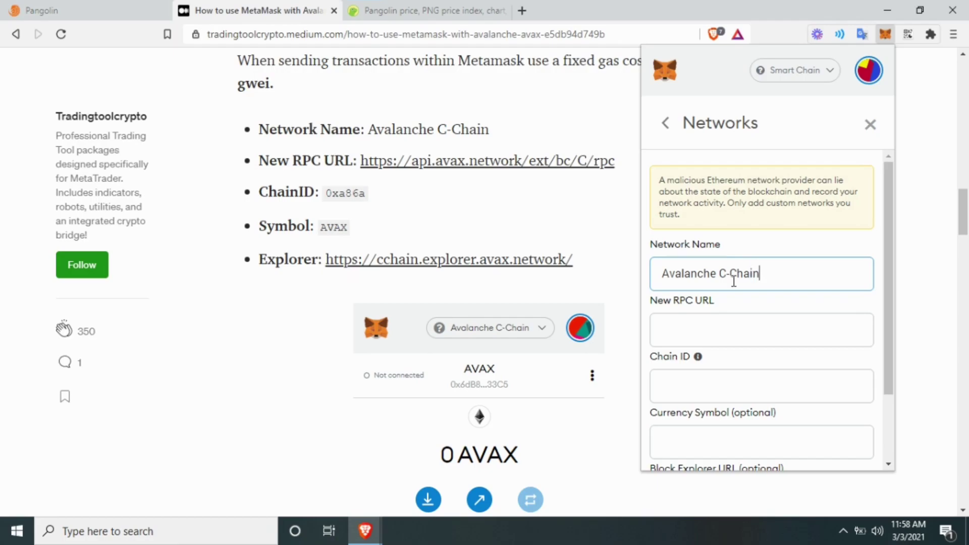
pyautogui.click(723, 322)
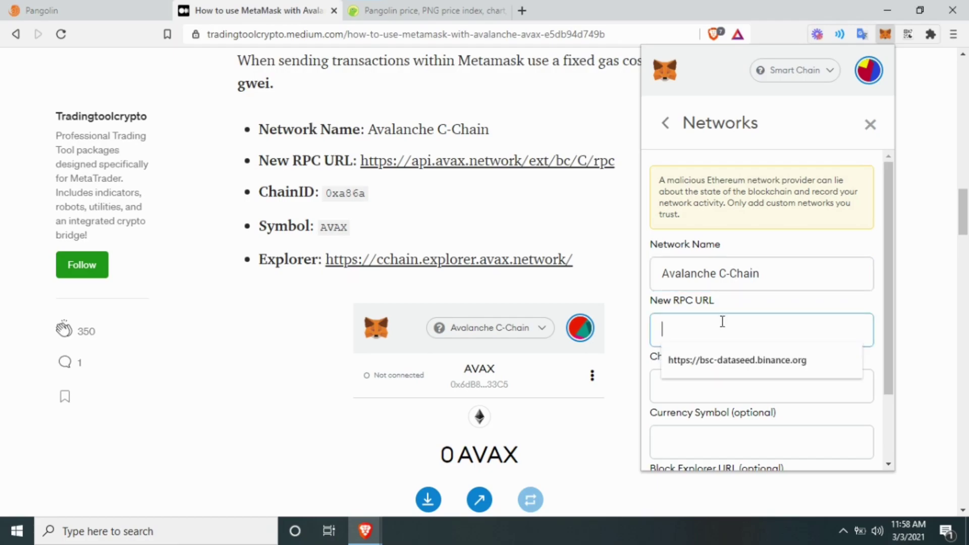
pyautogui.write('v')
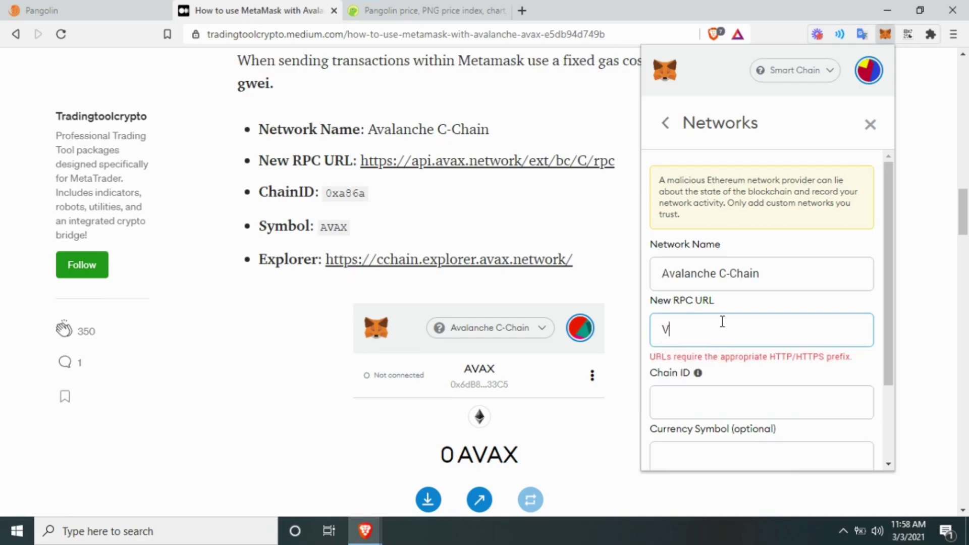
pyautogui.press('BackSpace')
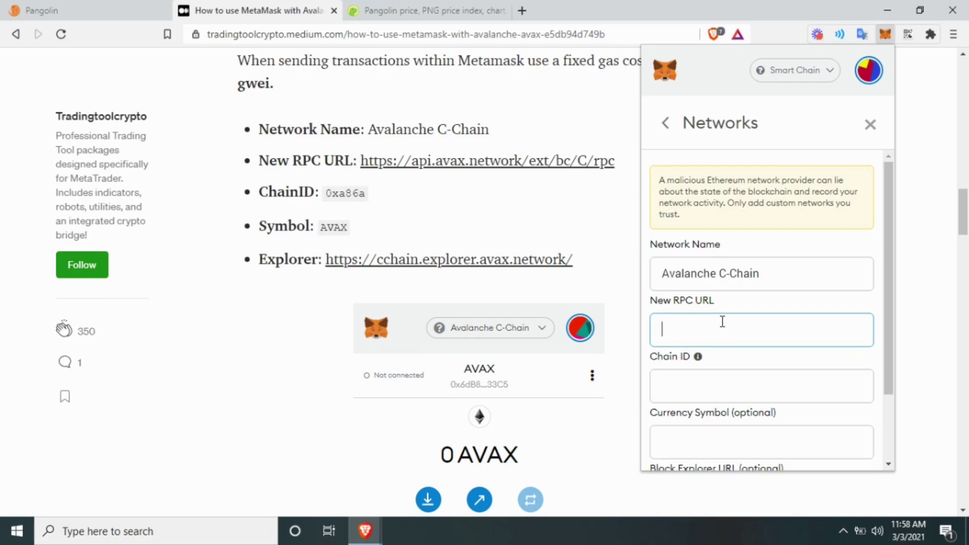
pyautogui.write('https://api.avax.network/ext/bc/C/rpc')
pyautogui.click(707, 393)
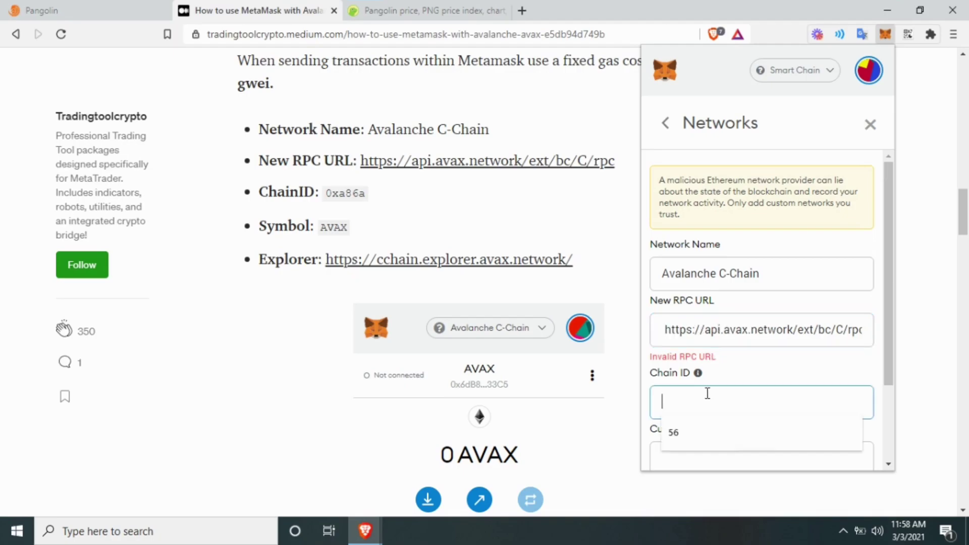
pyautogui.click(666, 328)
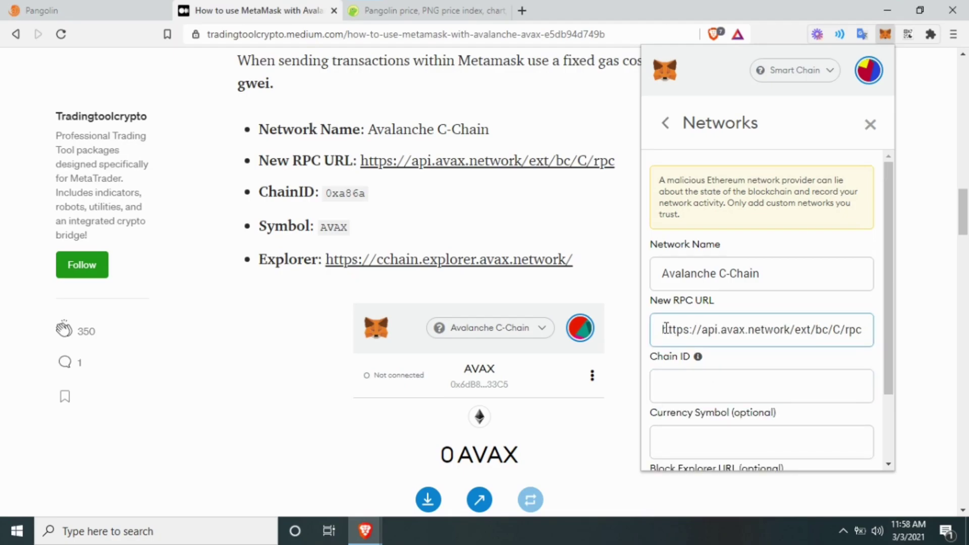
# Set the new network's chain ID to 0xa86a and its currency symbol to AVAX.
pyautogui.click(674, 378)
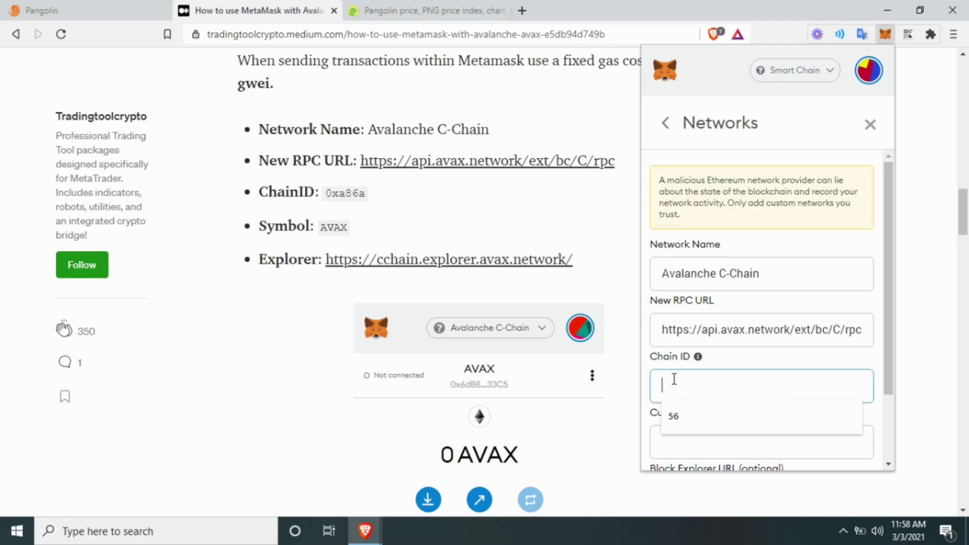
pyautogui.write('0xa')
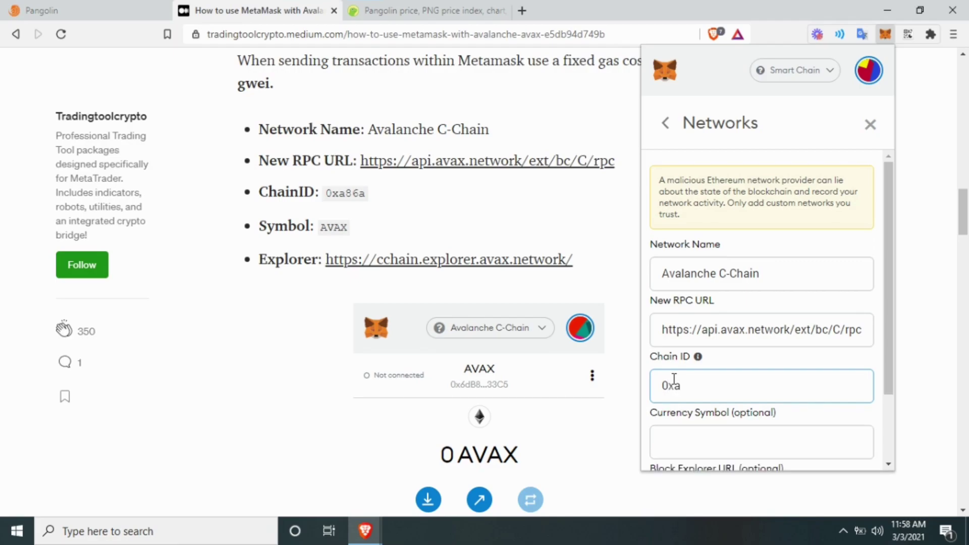
pyautogui.write('86a')
pyautogui.click(676, 438)
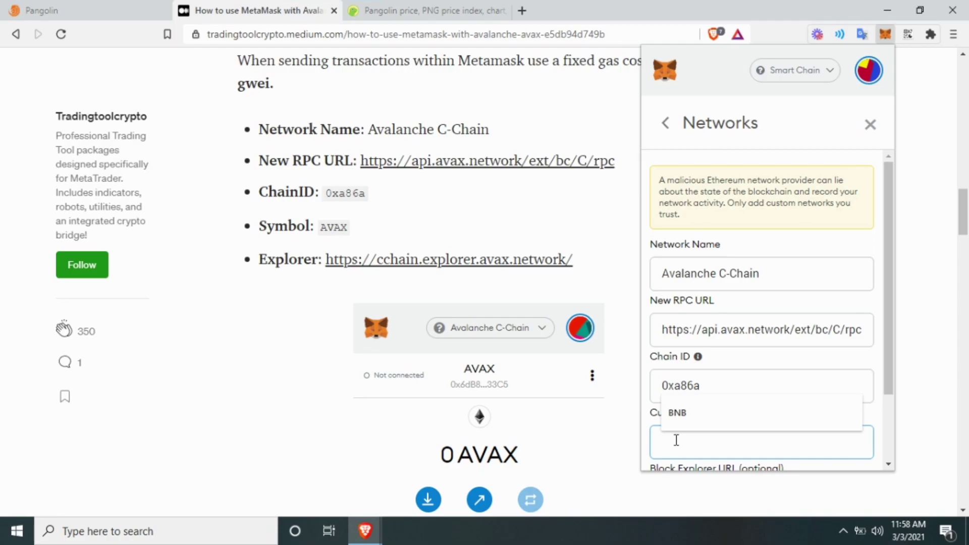
pyautogui.write('AVAX')
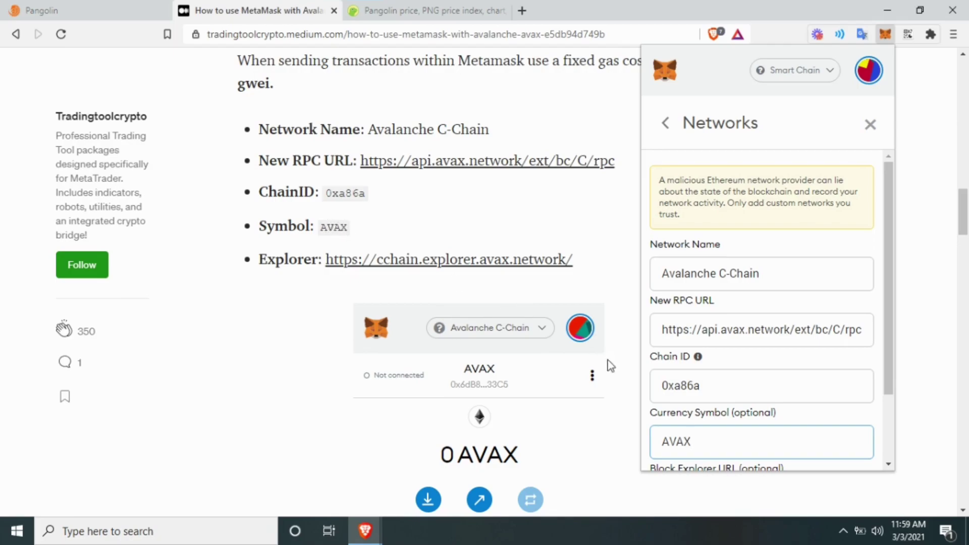
pyautogui.moveTo(884, 271); pyautogui.dragTo(882, 320)
pyautogui.click(765, 429)
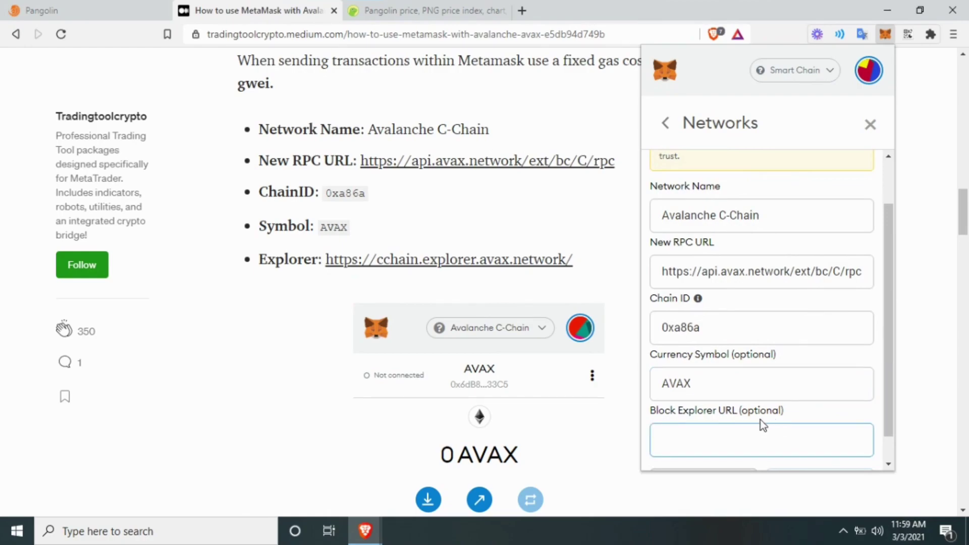
pyautogui.write('https://')
pyautogui.press('BackSpace')
pyautogui.press('BackSpace')
pyautogui.press('BackSpace')
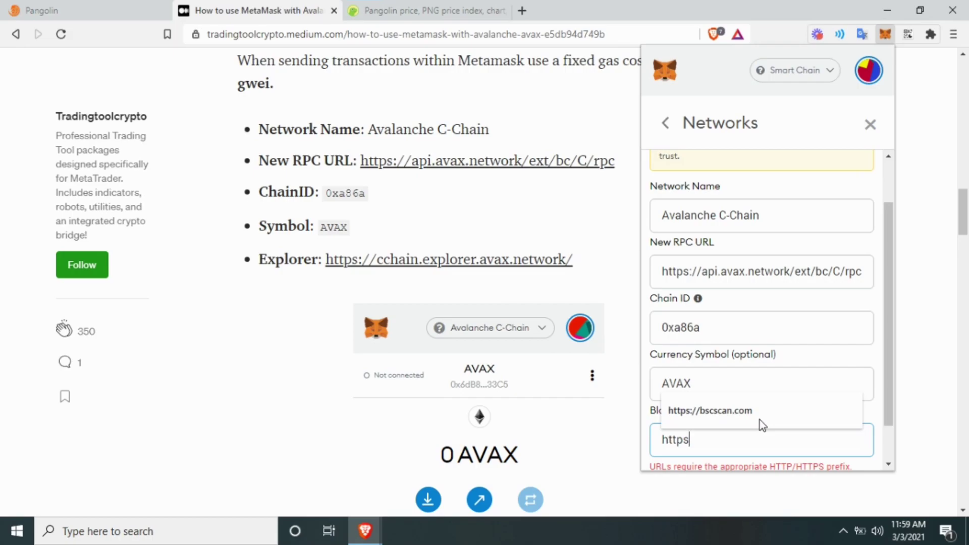
pyautogui.write('://')
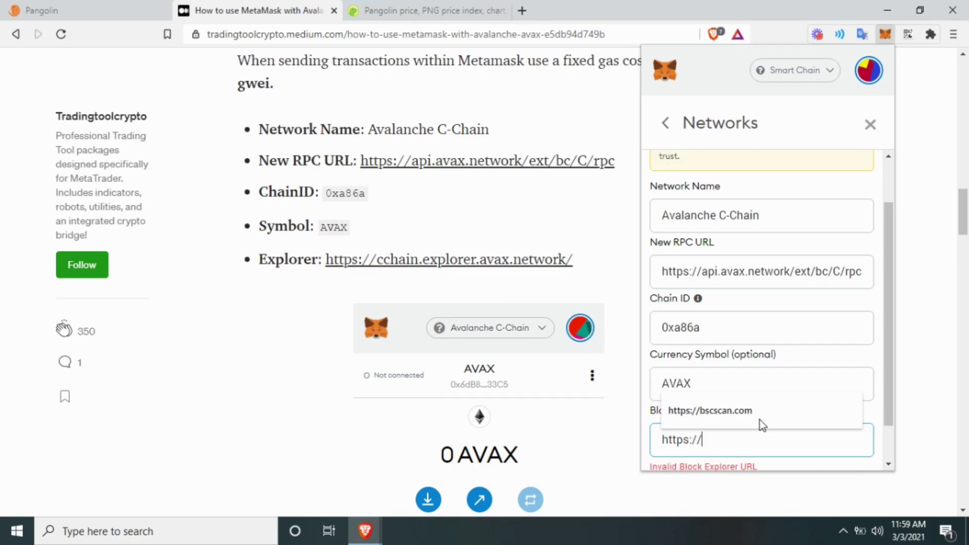
pyautogui.write('cchain.explor')
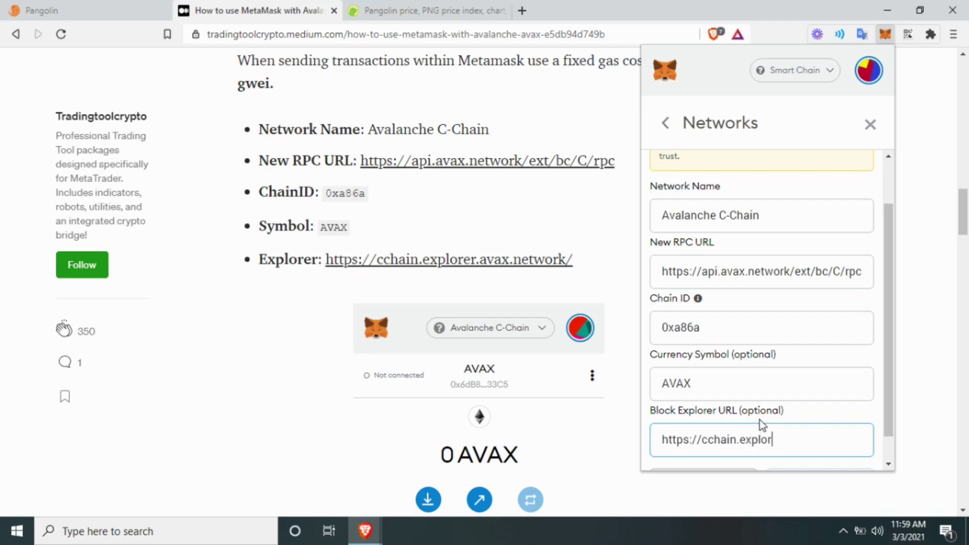
pyautogui.write('er.avax.etwork')
pyautogui.moveTo(891, 365); pyautogui.dragTo(887, 402)
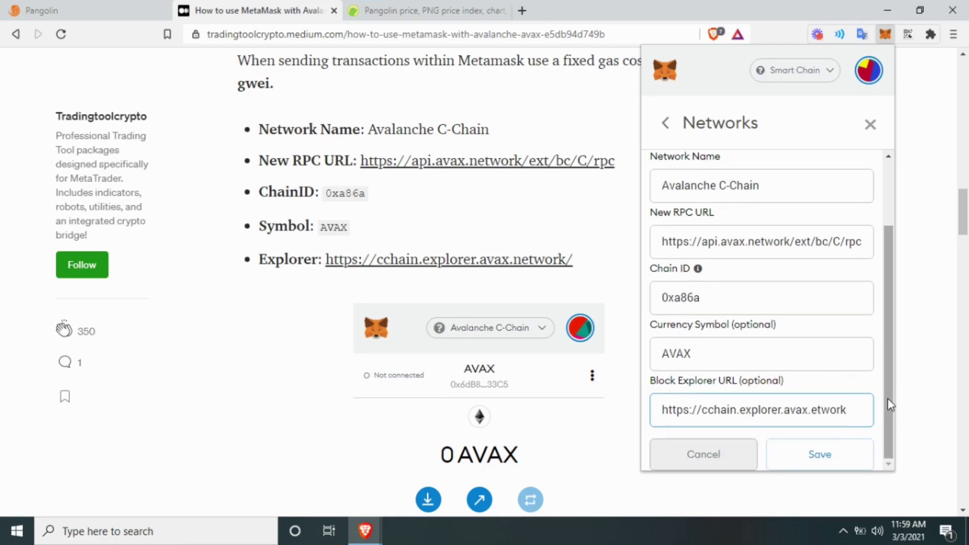
pyautogui.click(812, 409)
pyautogui.write('ne')
pyautogui.click(817, 452)
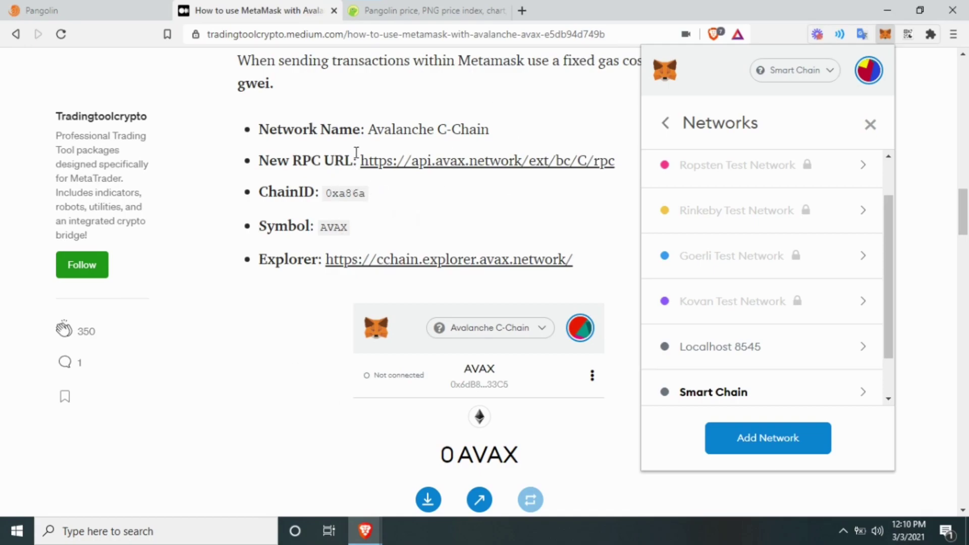
# Check the saved Avalanche C-Chain entry, make it MetaMask's active network, and close the wallet.
pyautogui.scroll(-2, 850, 350)
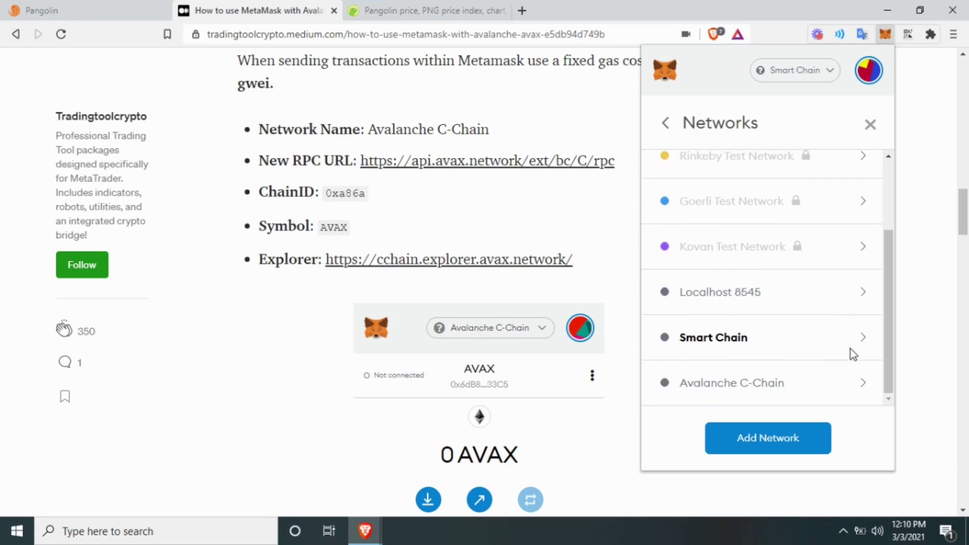
pyautogui.click(788, 395)
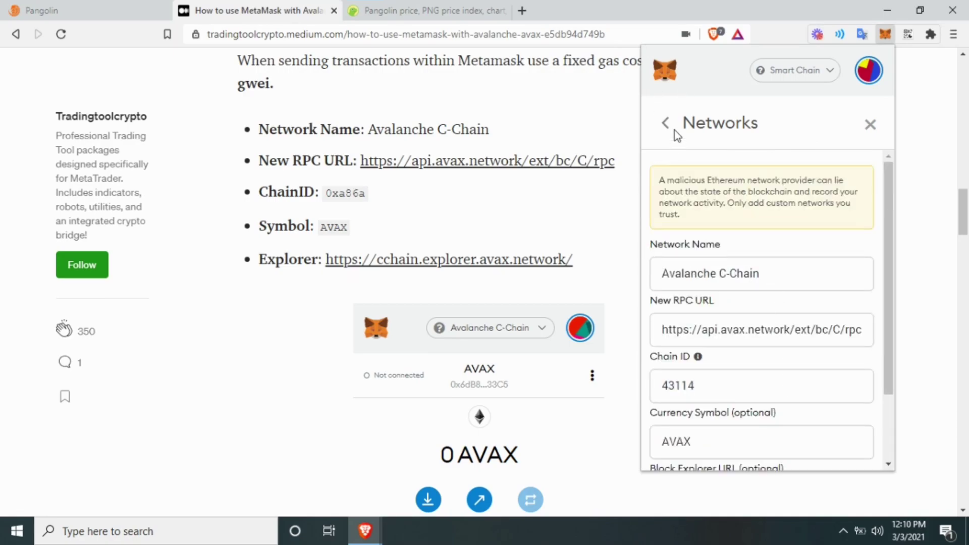
pyautogui.click(791, 79)
pyautogui.click(762, 268)
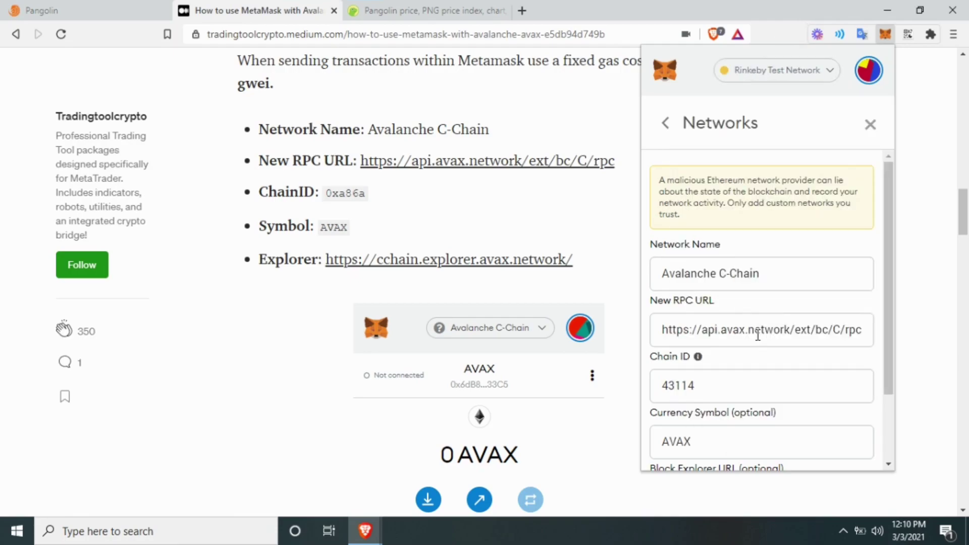
pyautogui.click(759, 72)
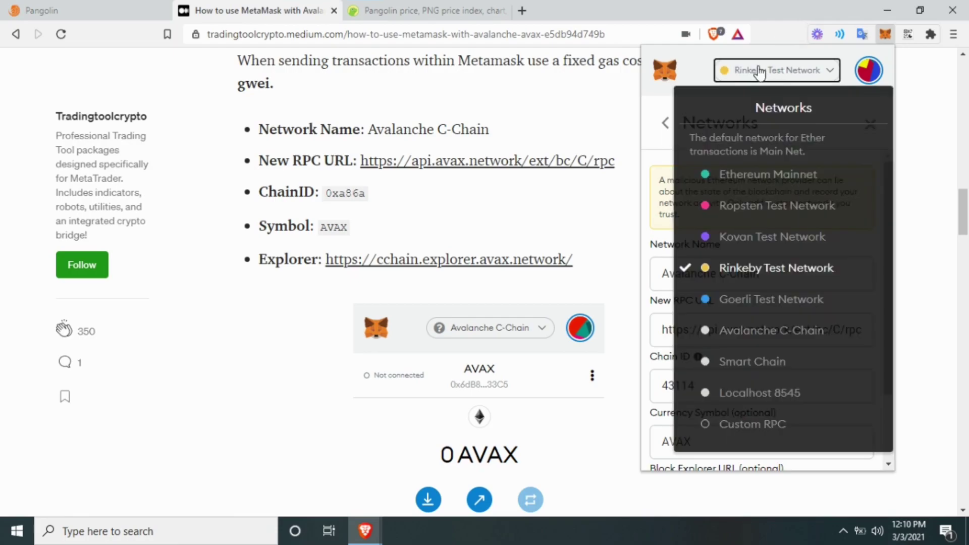
pyautogui.click(791, 338)
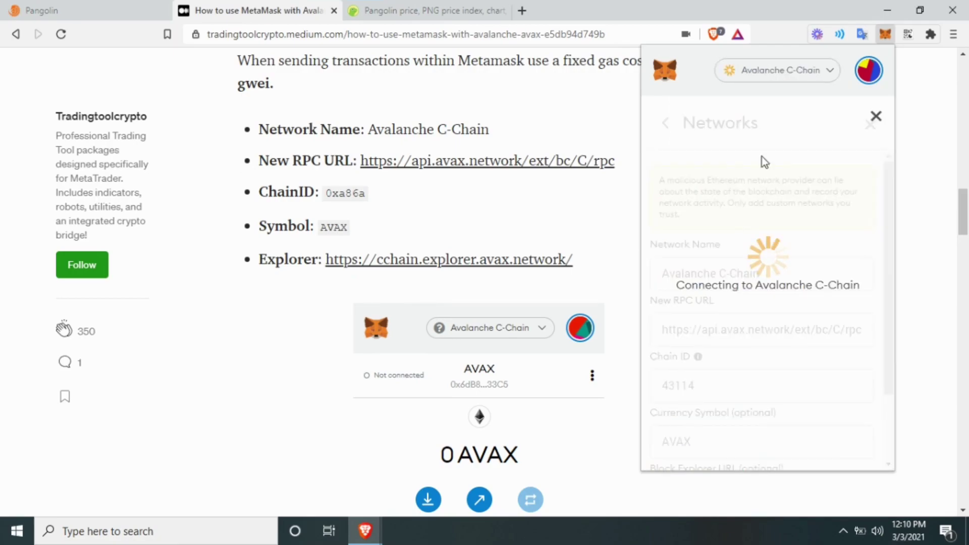
pyautogui.click(872, 125)
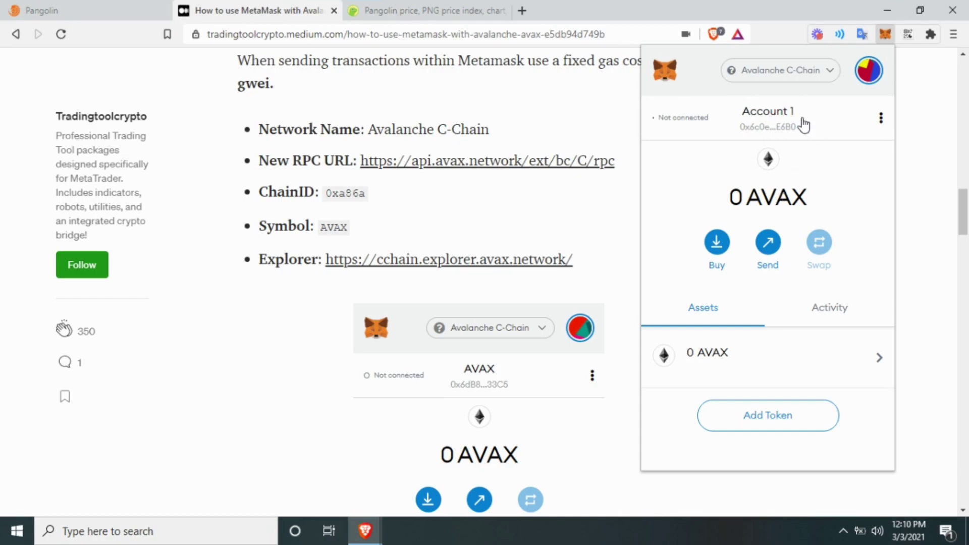
pyautogui.click(479, 197)
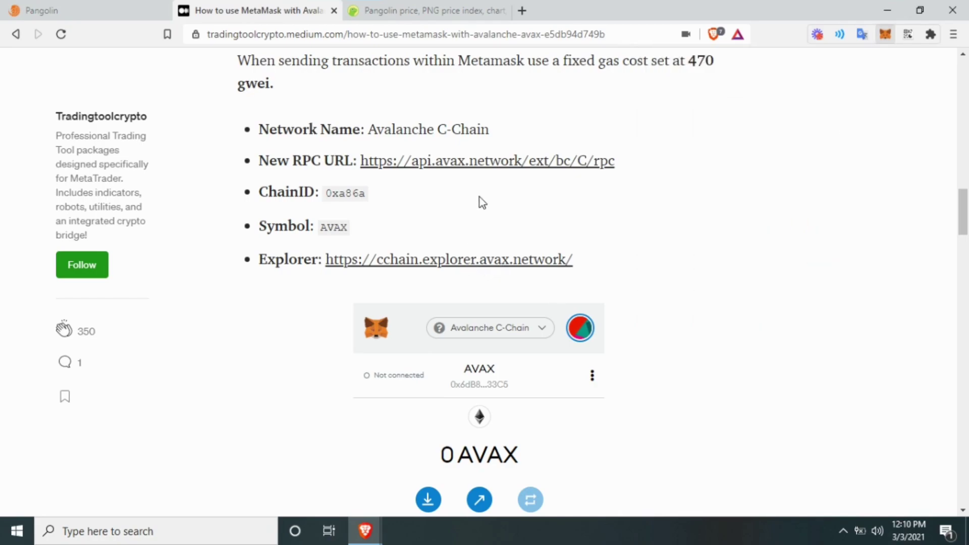
pyautogui.click(522, 10)
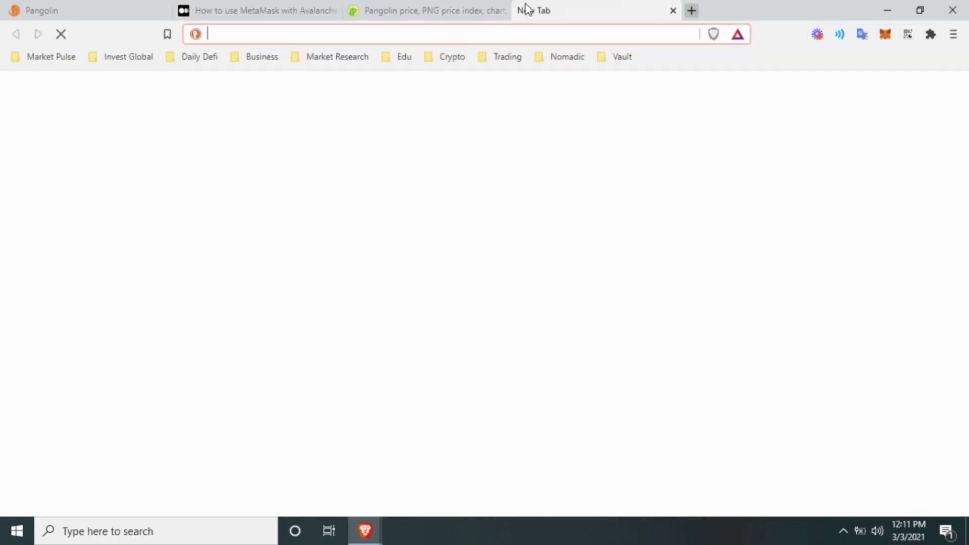
pyautogui.write('https://wallet.avax.network/create')
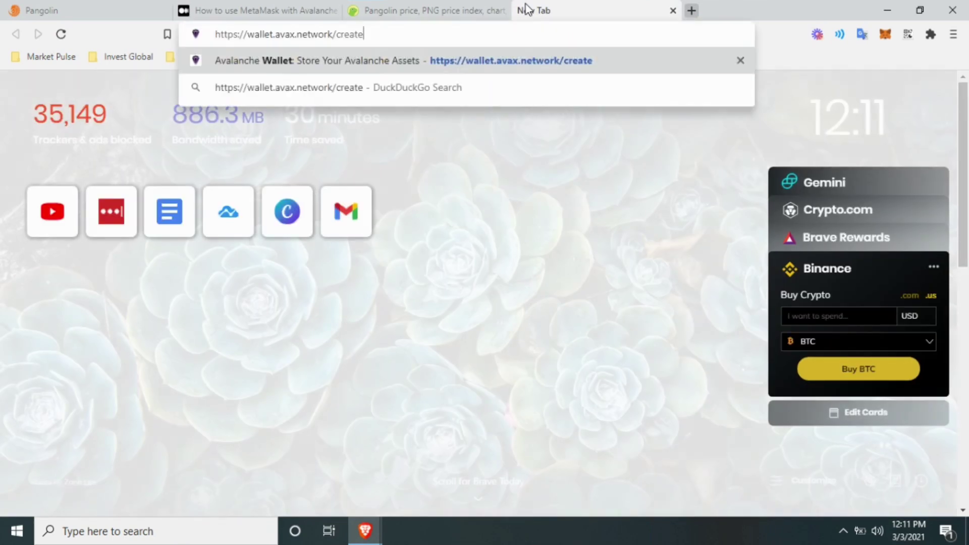
pyautogui.press('Return')
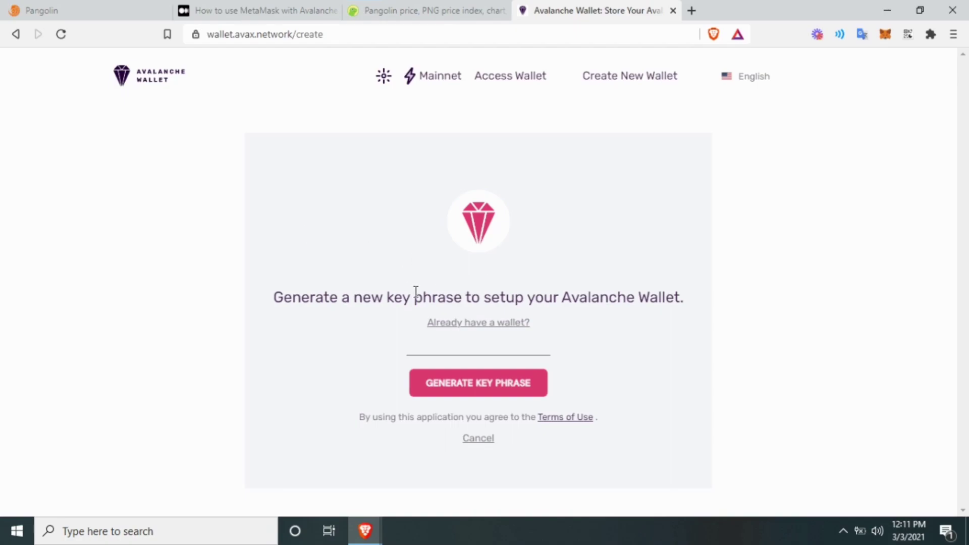
# Generate a key phrase for a new Avalanche Wallet and confirm that it was written down securely.
pyautogui.click(438, 384)
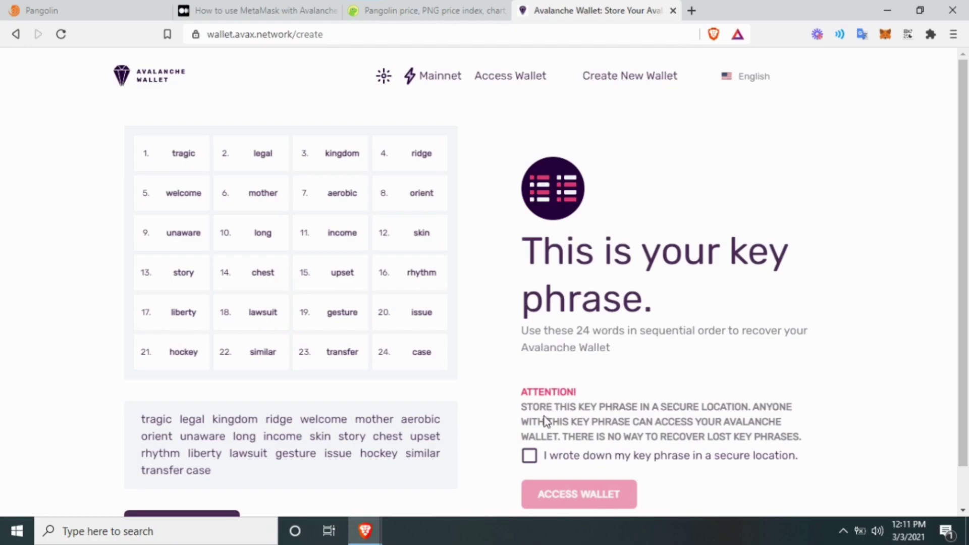
pyautogui.click(531, 461)
pyautogui.scroll(-1, 512, 402)
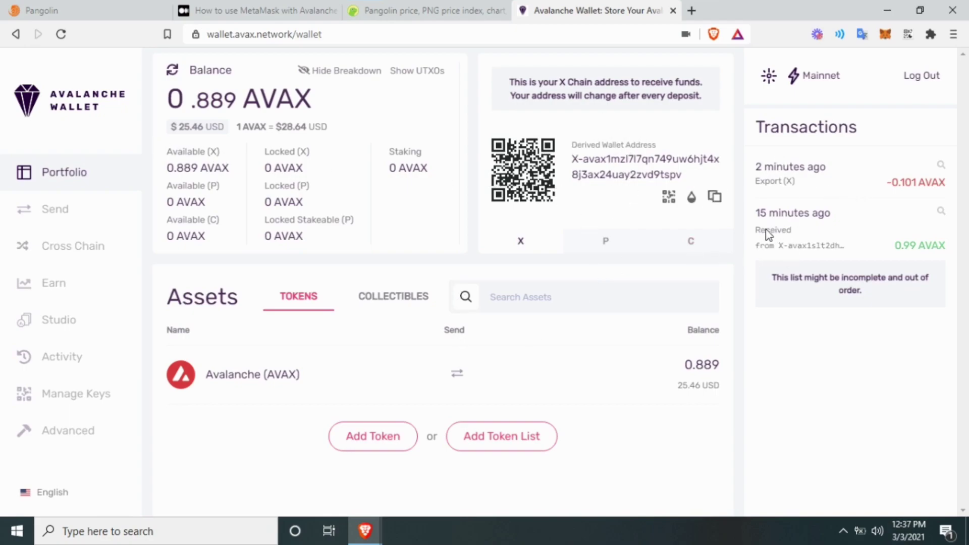
# Open the wallet's Cross Chain transfer page and examine its source and destination chain options.
pyautogui.click(91, 7)
pyautogui.click(567, 7)
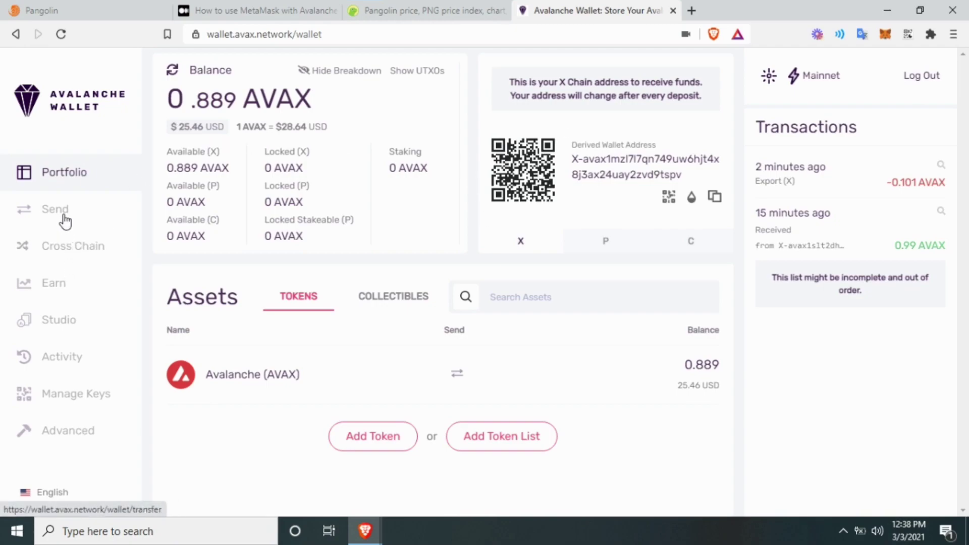
pyautogui.click(70, 254)
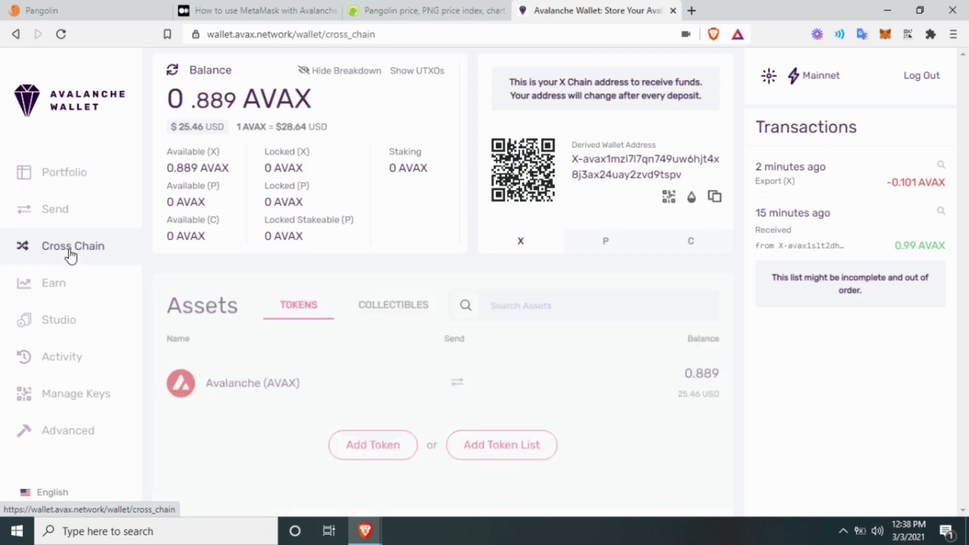
pyautogui.scroll(-1, 252, 371)
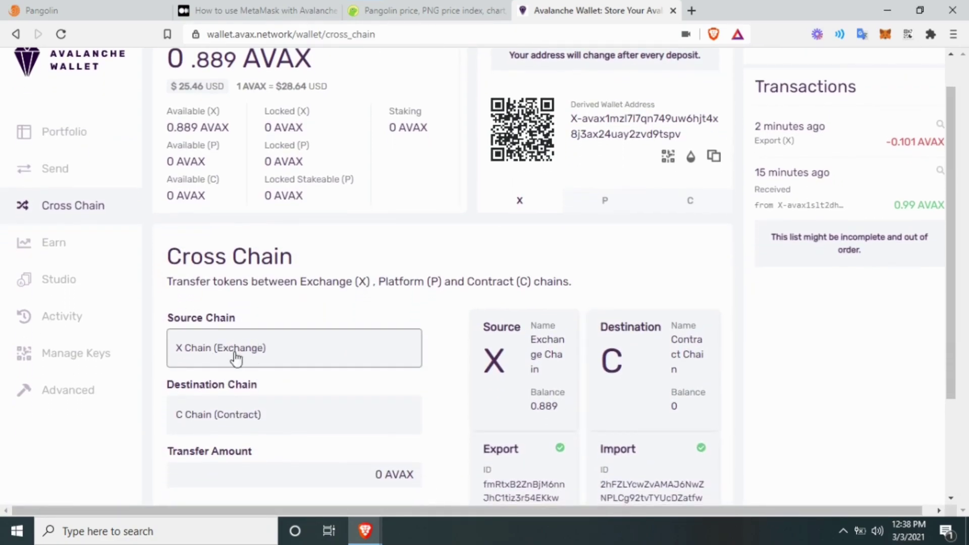
pyautogui.scroll(-1, 249, 356)
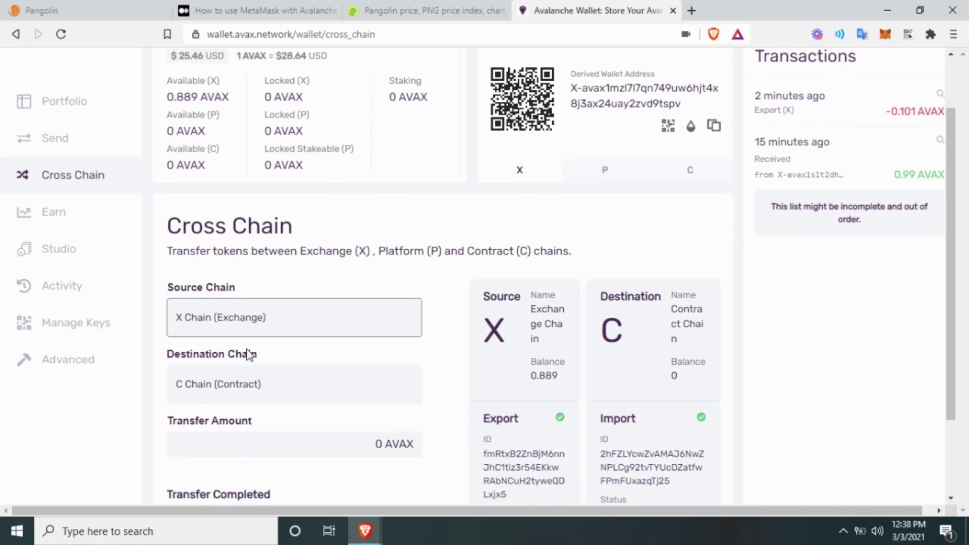
pyautogui.click(242, 385)
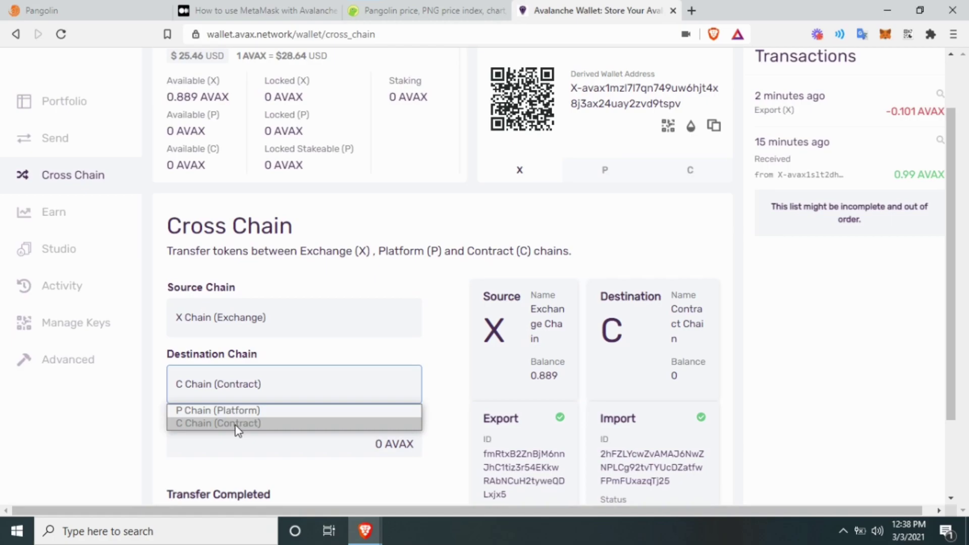
# Open the wallet's send form and set its source chain to C.
pyautogui.click(84, 148)
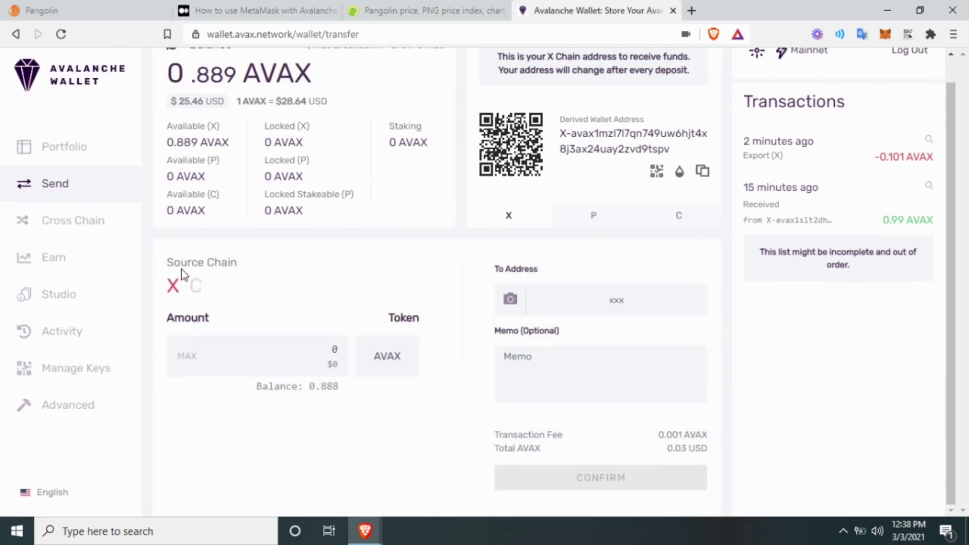
pyautogui.click(194, 286)
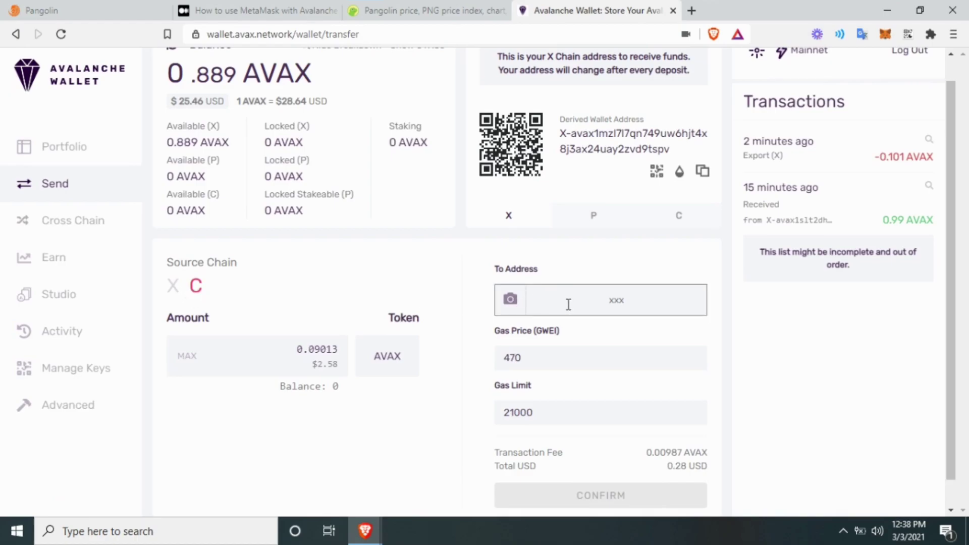
# Start a new cross-chain transfer from X Chain to C Chain with an amount of 0.888 AVAX.
pyautogui.click(80, 218)
pyautogui.scroll(-3, 205, 310)
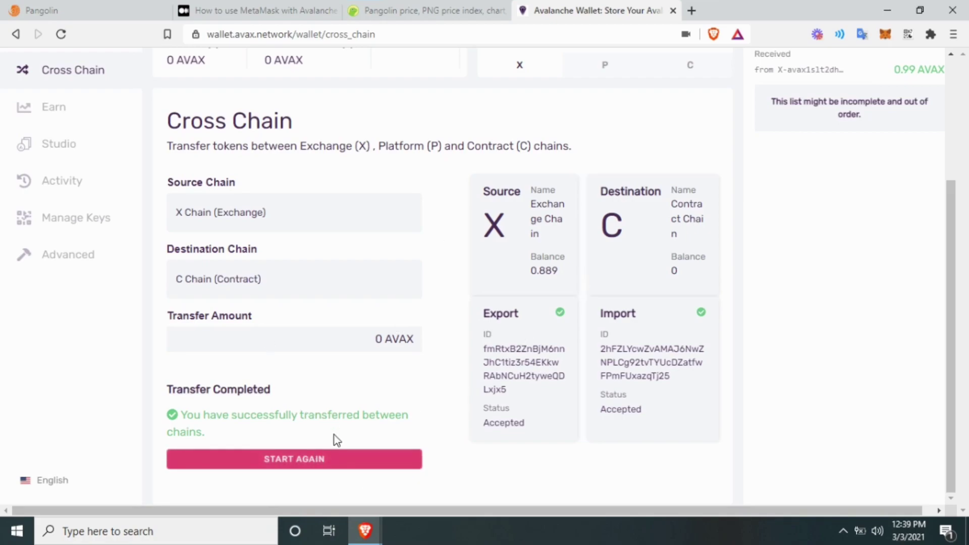
pyautogui.click(305, 460)
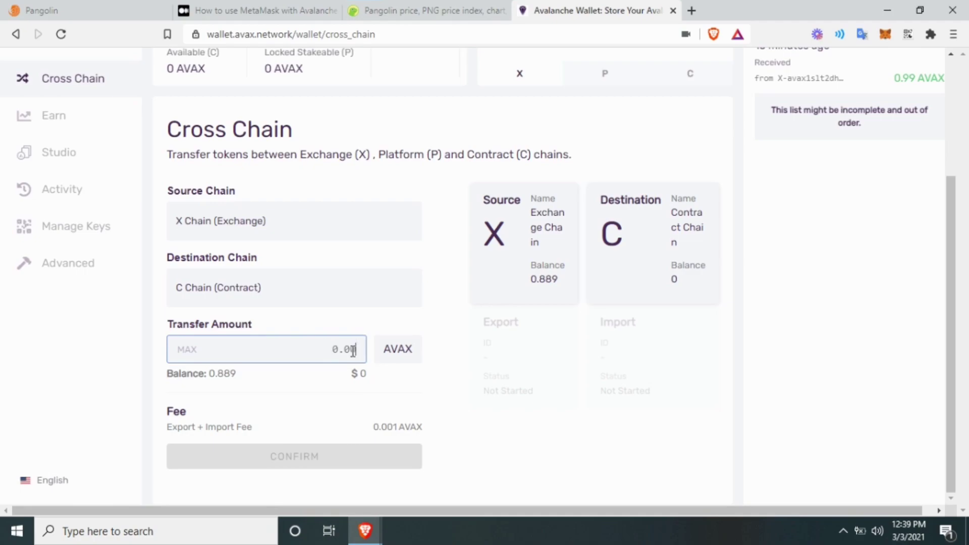
pyautogui.write('0.888')
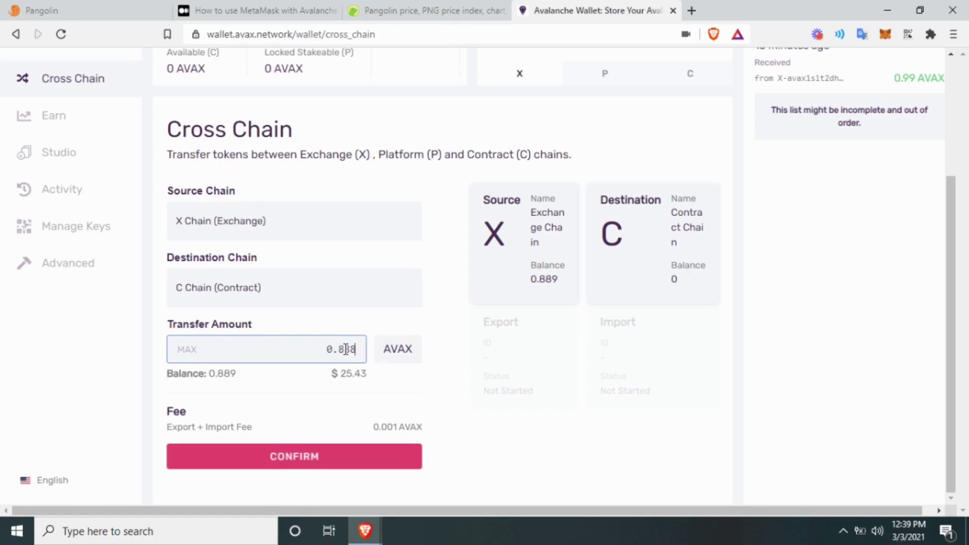
# Confirm and submit the X-to-C cross-chain transfer, and check its export and import status and the chain balances.
pyautogui.click(319, 461)
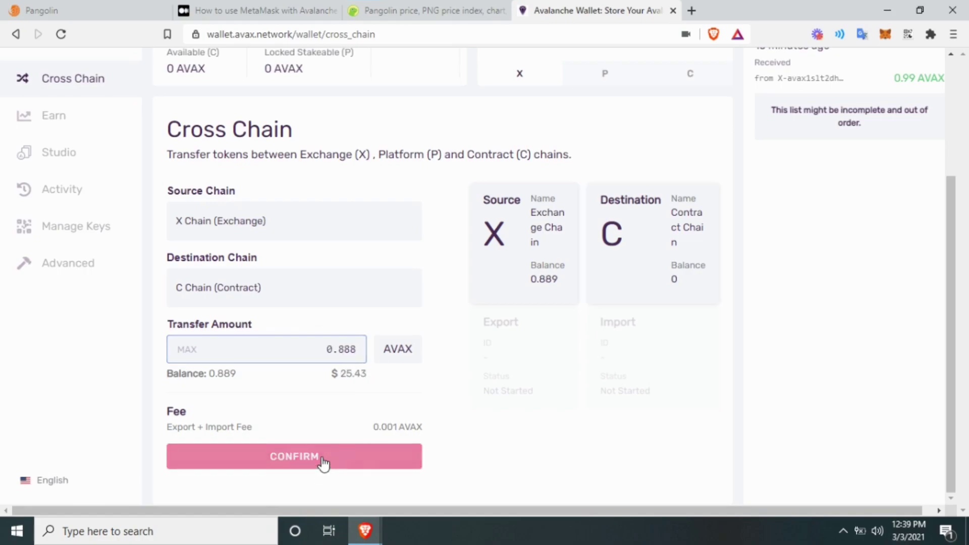
pyautogui.click(323, 460)
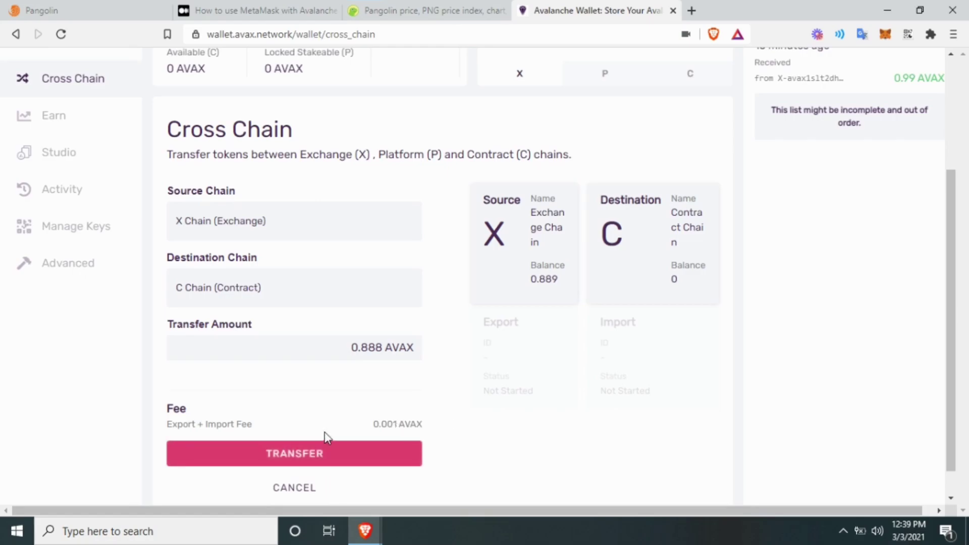
pyautogui.scroll(-1, 328, 438)
pyautogui.click(325, 422)
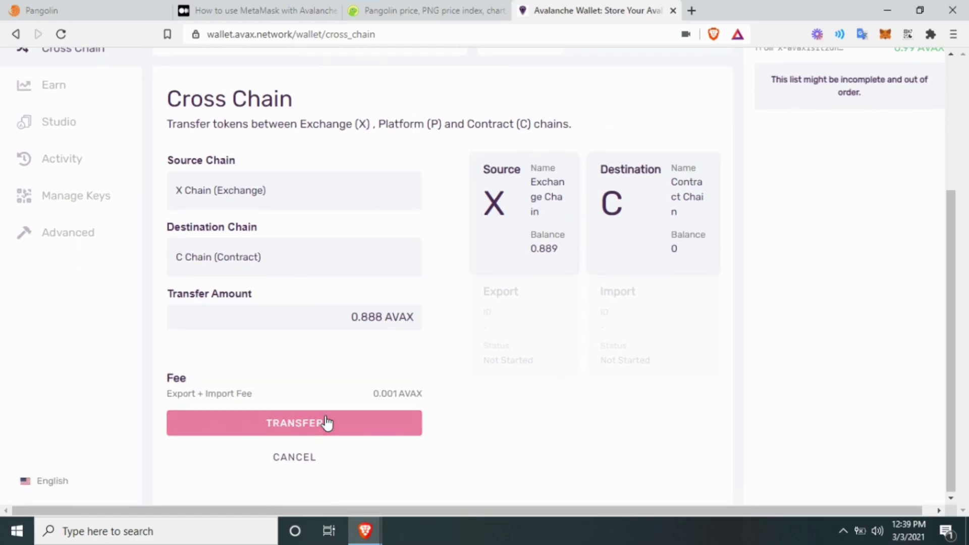
pyautogui.scroll(-1, 689, 411)
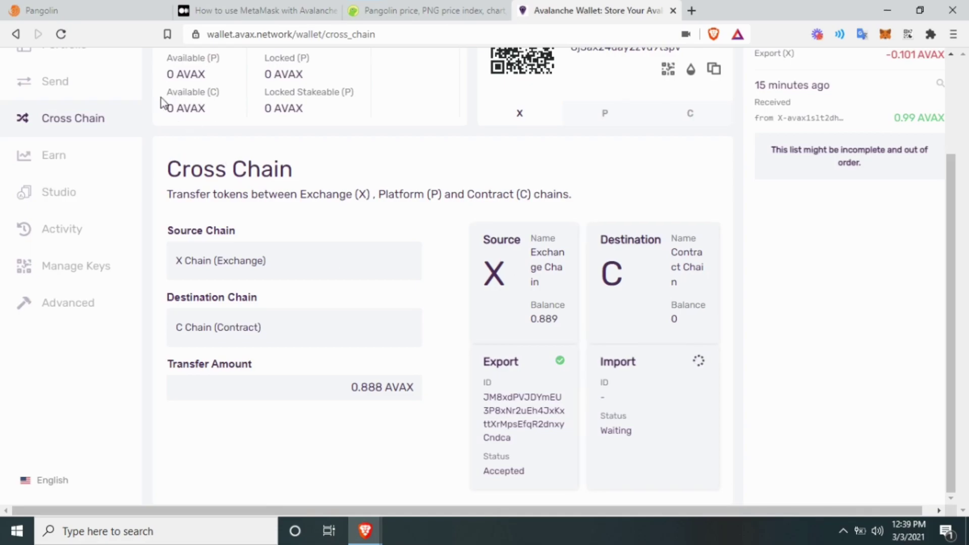
pyautogui.scroll(-1, 178, 103)
pyautogui.scroll(4, 247, 107)
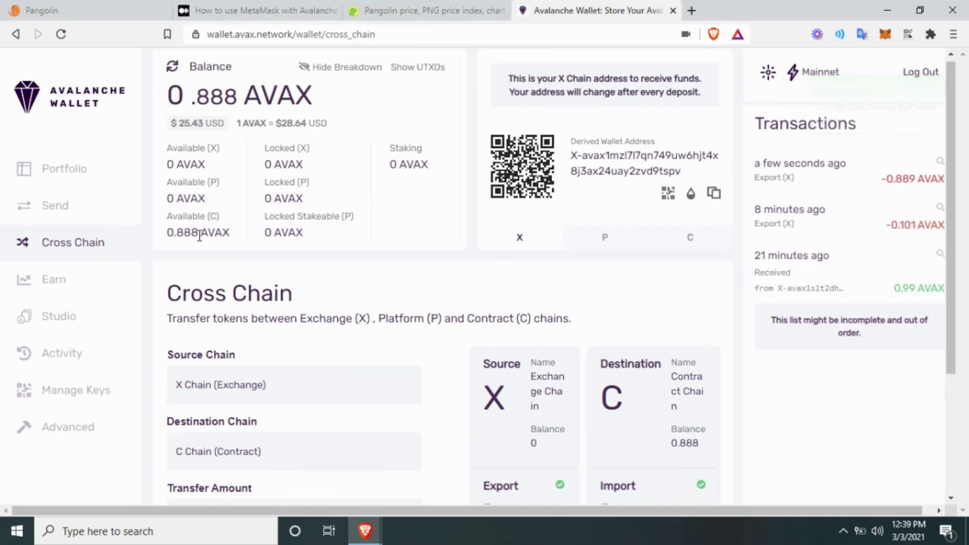
# Open the wallet's send form and go to the AVAX amount for the C Chain transfer.
pyautogui.click(70, 218)
pyautogui.scroll(-1, 313, 370)
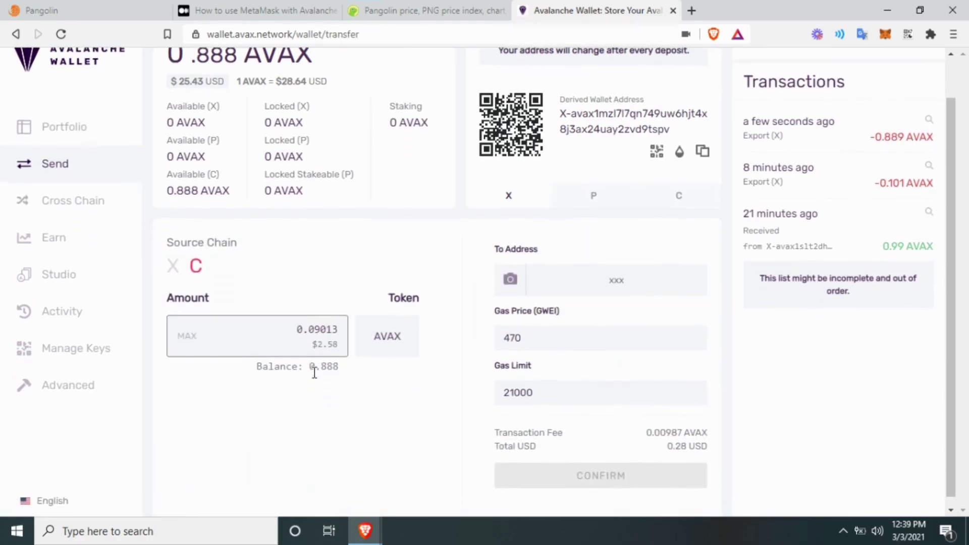
pyautogui.click(314, 345)
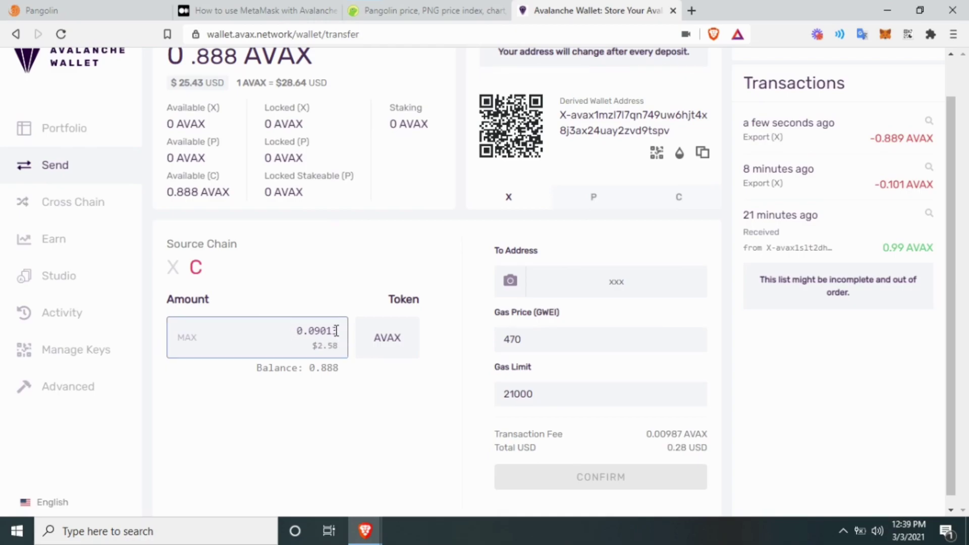
# Copy the Account 1 address from MetaMask on the Pangolin page and return to the Avalanche Wallet send form.
pyautogui.click(126, 7)
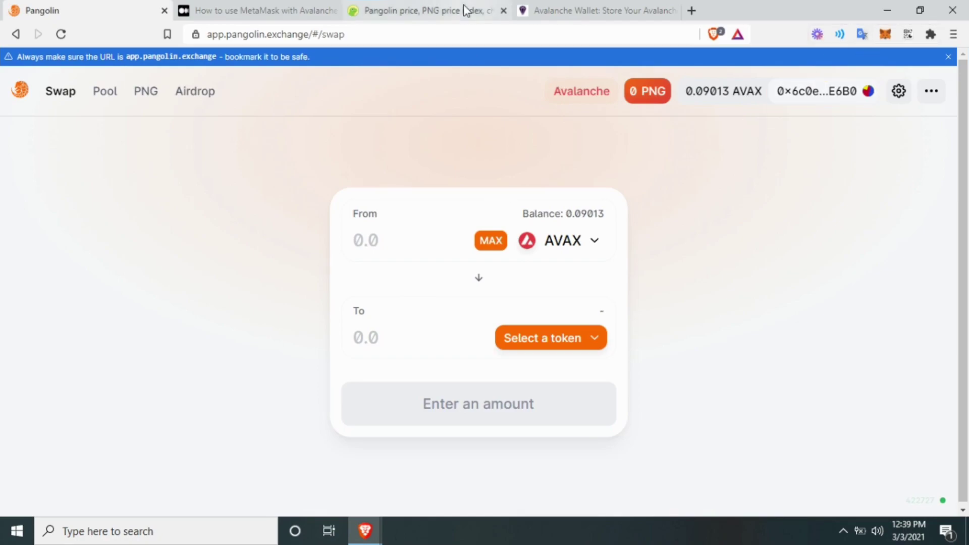
pyautogui.click(882, 41)
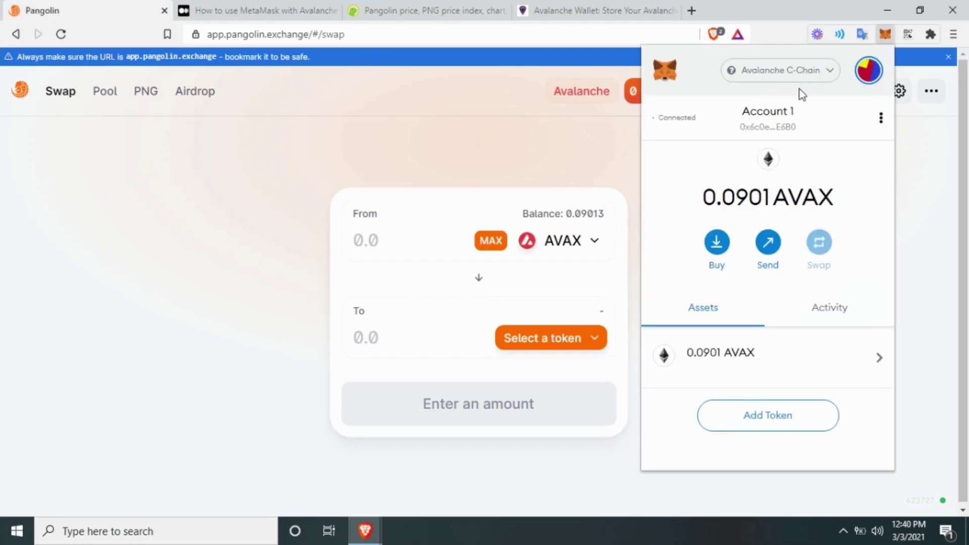
pyautogui.click(767, 115)
pyautogui.click(782, 122)
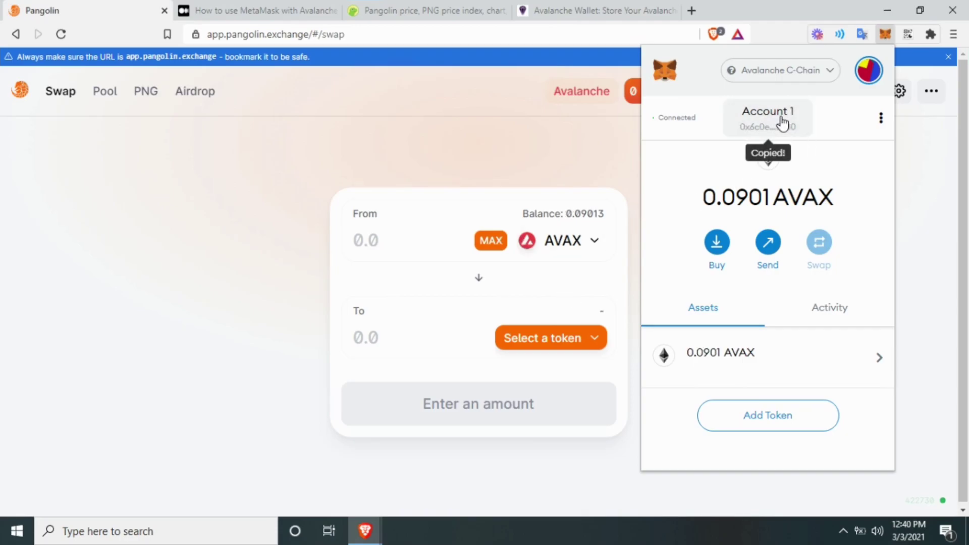
pyautogui.click(578, 131)
pyautogui.click(580, 10)
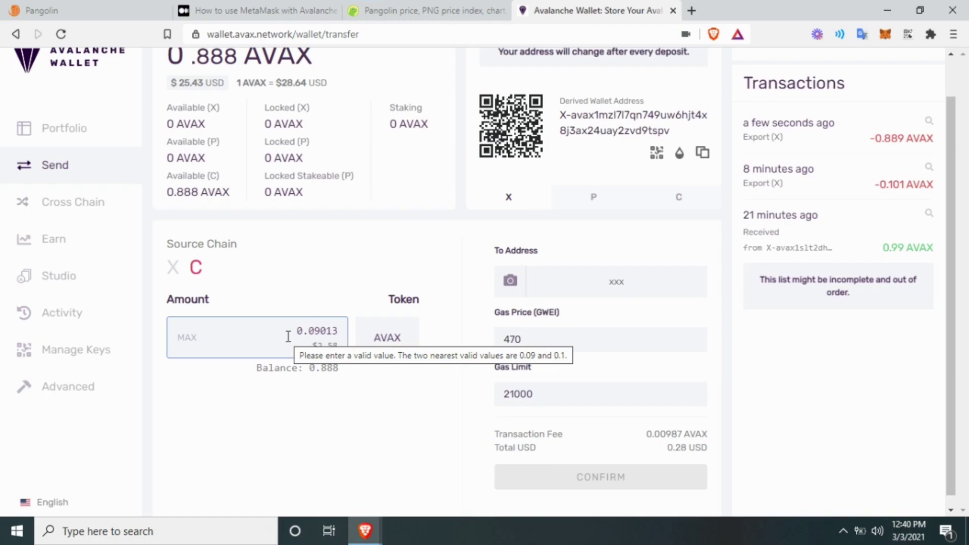
# Clear the existing send amount and paste the copied MetaMask account address as the recipient.
pyautogui.press('BackSpace')
pyautogui.press('BackSpace')
pyautogui.press('BackSpace')
pyautogui.press('BackSpace')
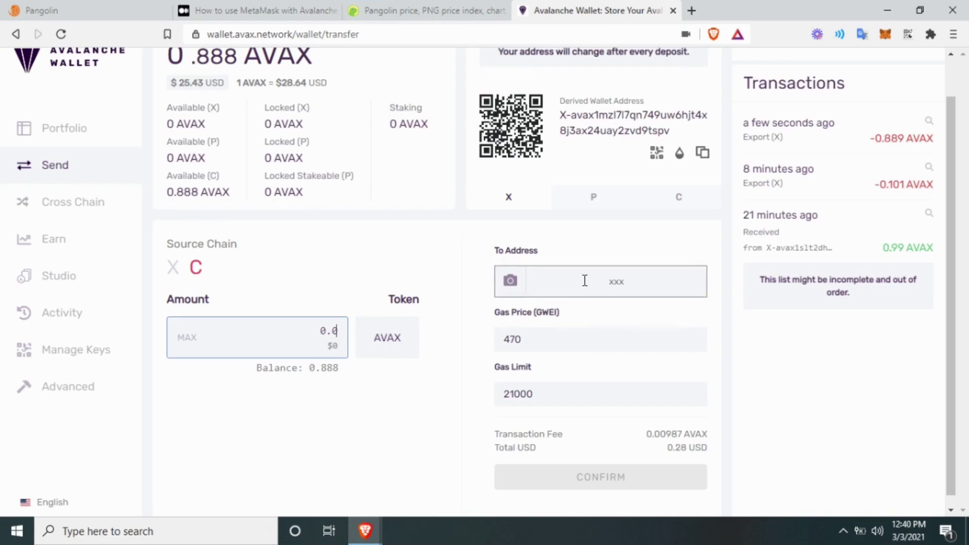
pyautogui.click(615, 292)
pyautogui.hotkey('ctrl', 'v')
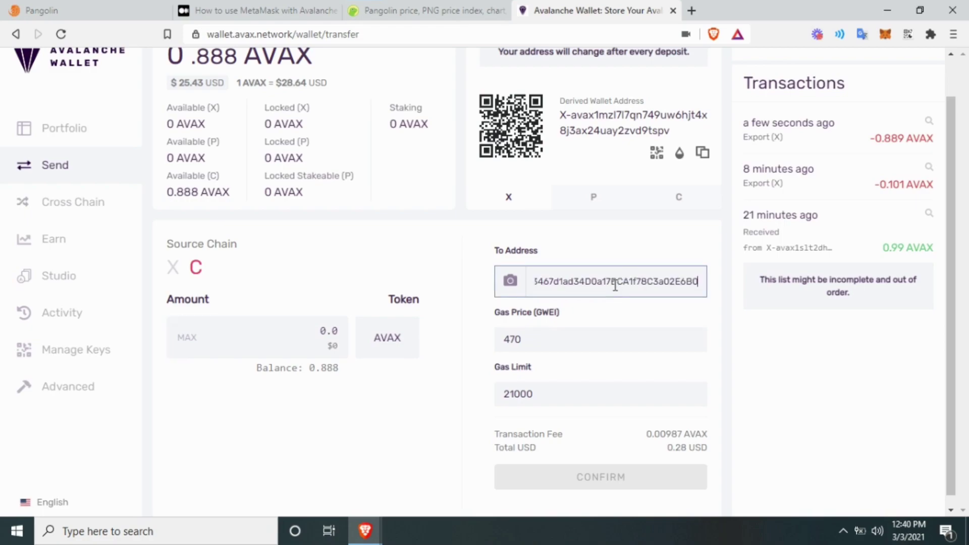
# Set the send amount to 0.88 AVAX, then confirm and send the C Chain transaction.
pyautogui.click(477, 330)
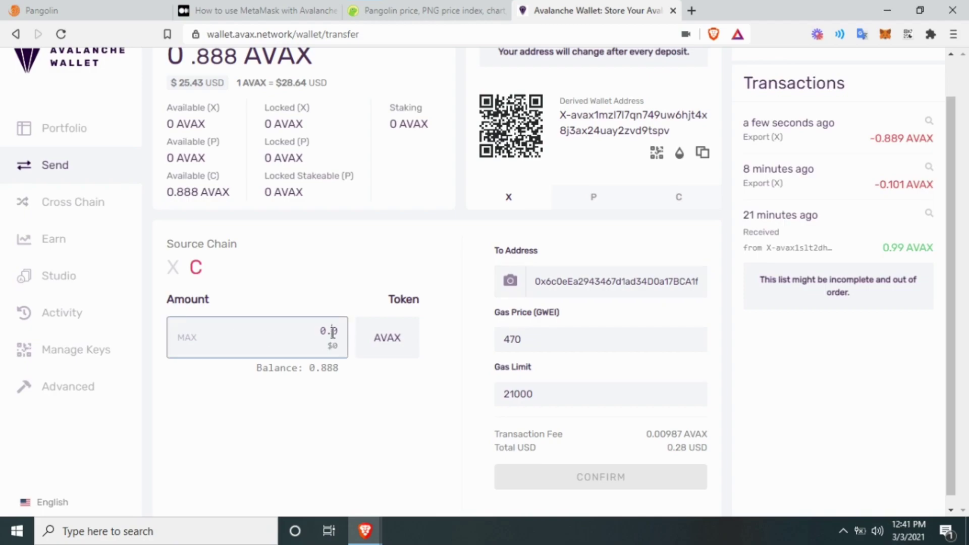
pyautogui.write('88')
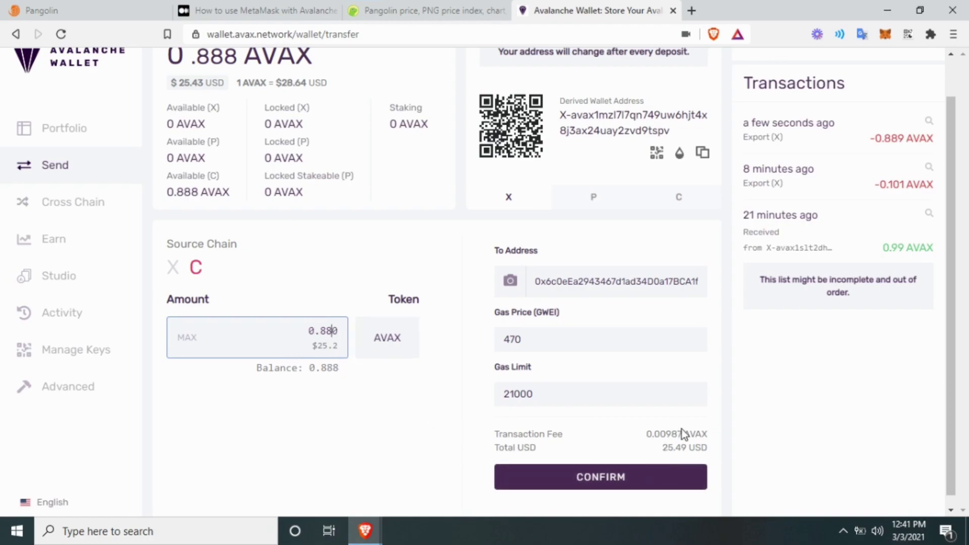
pyautogui.click(615, 483)
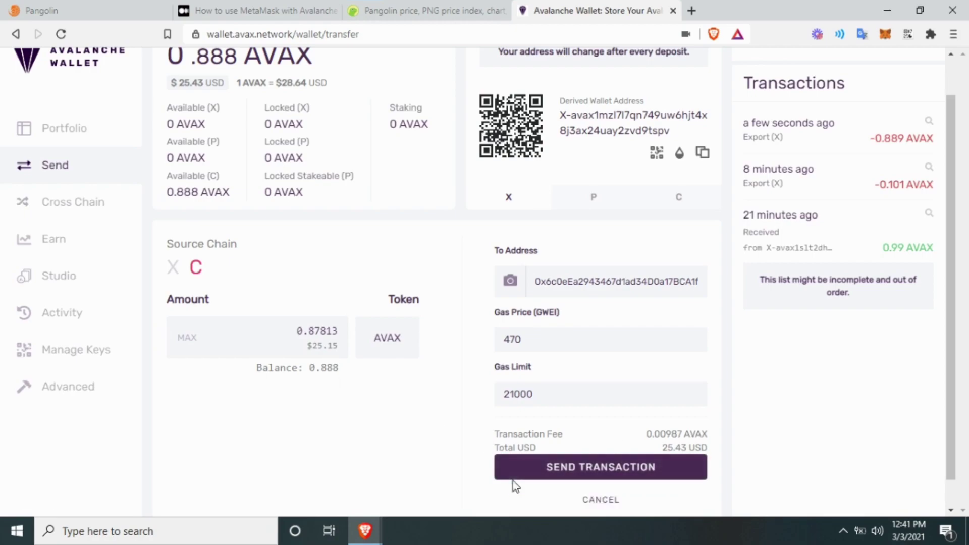
pyautogui.click(522, 467)
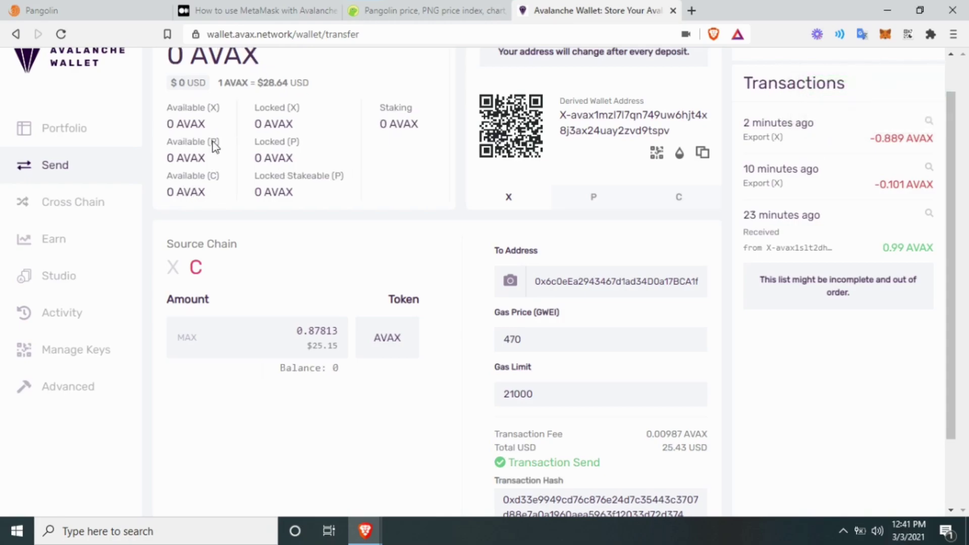
# Compare the AVAX balance on Pangolin with the sent transaction in Avalanche Wallet and return to Pangolin.
pyautogui.click(81, 6)
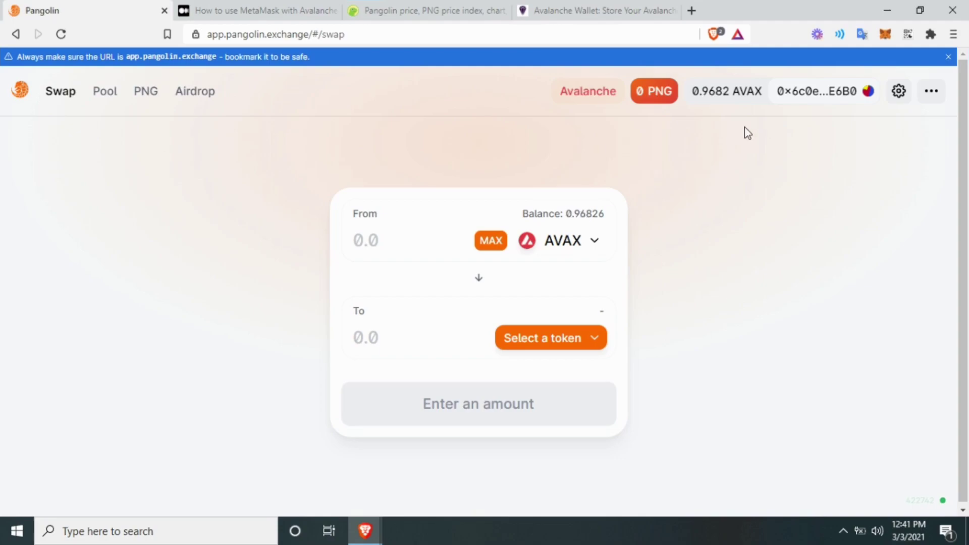
pyautogui.click(576, 5)
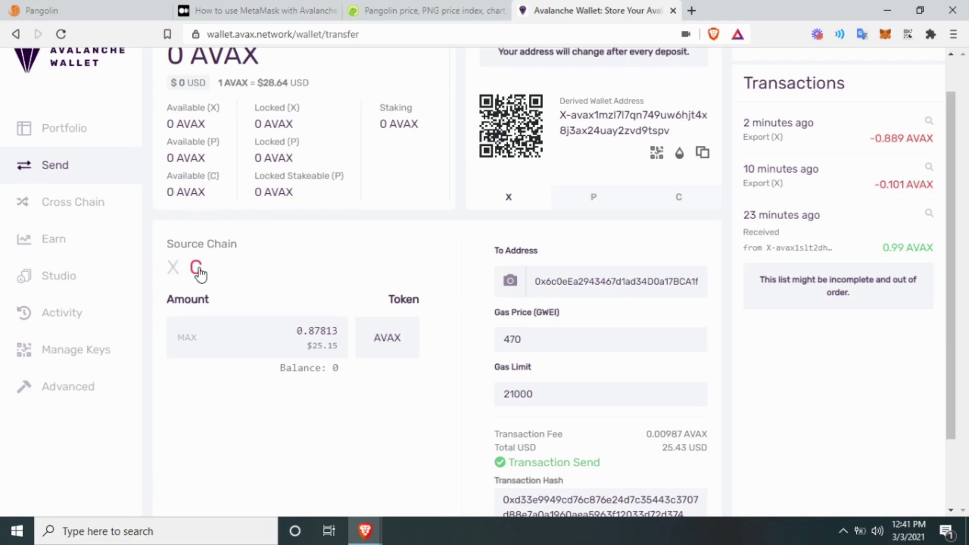
pyautogui.click(131, 2)
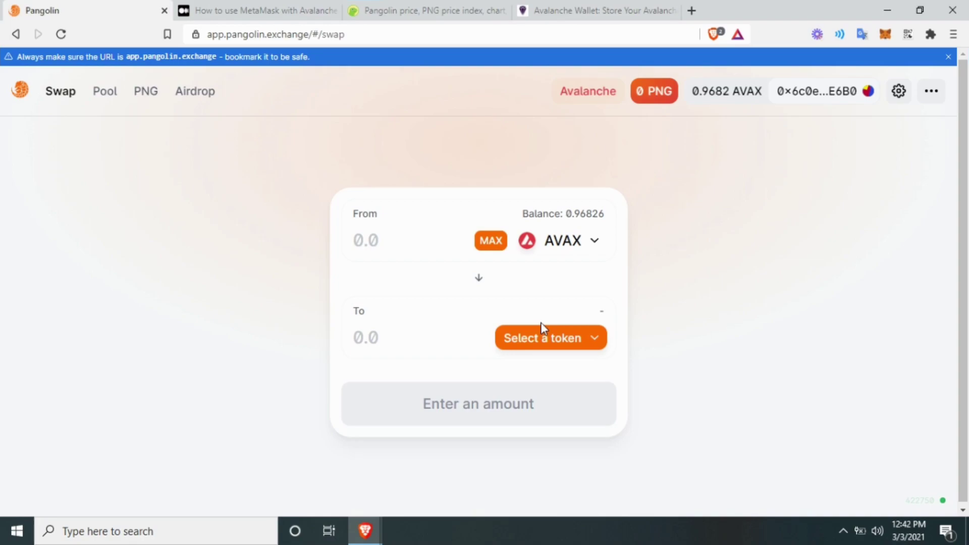
# Select PNG as the token to receive and set the swap's output amount to 2 PNG.
pyautogui.click(549, 350)
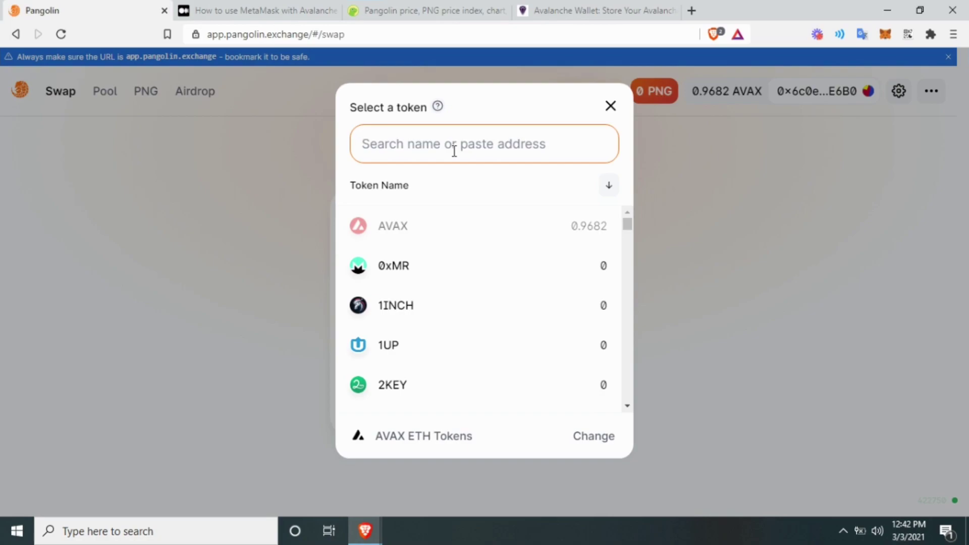
pyautogui.write('png')
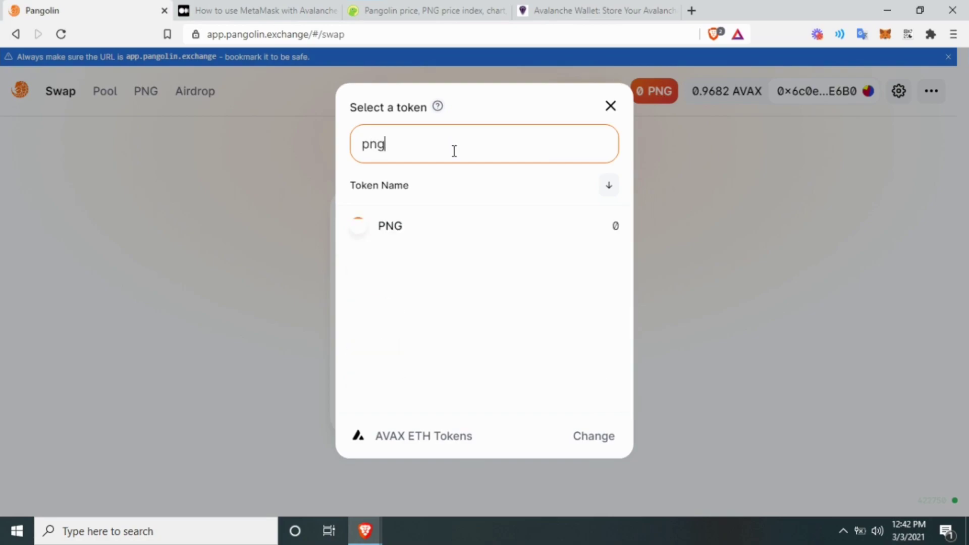
pyautogui.click(389, 225)
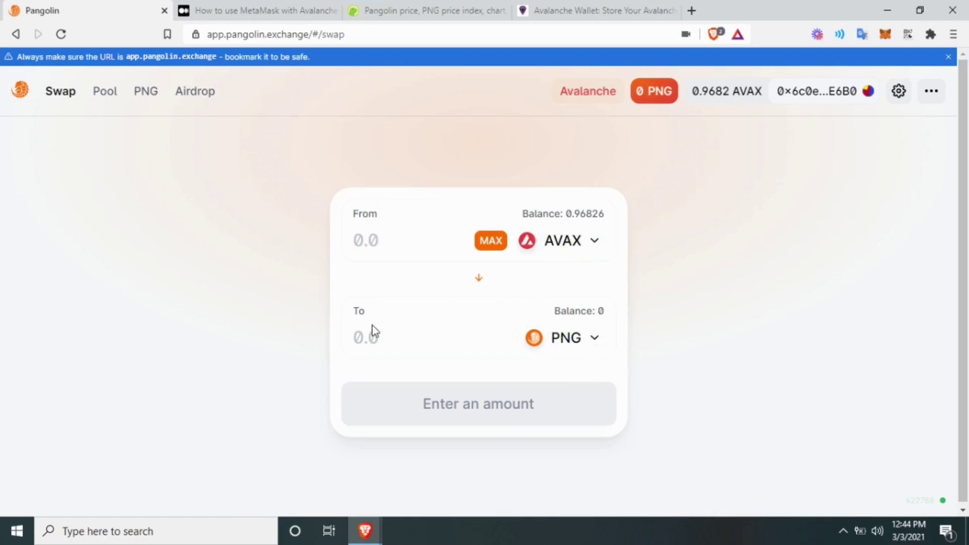
pyautogui.click(383, 339)
pyautogui.write('2')
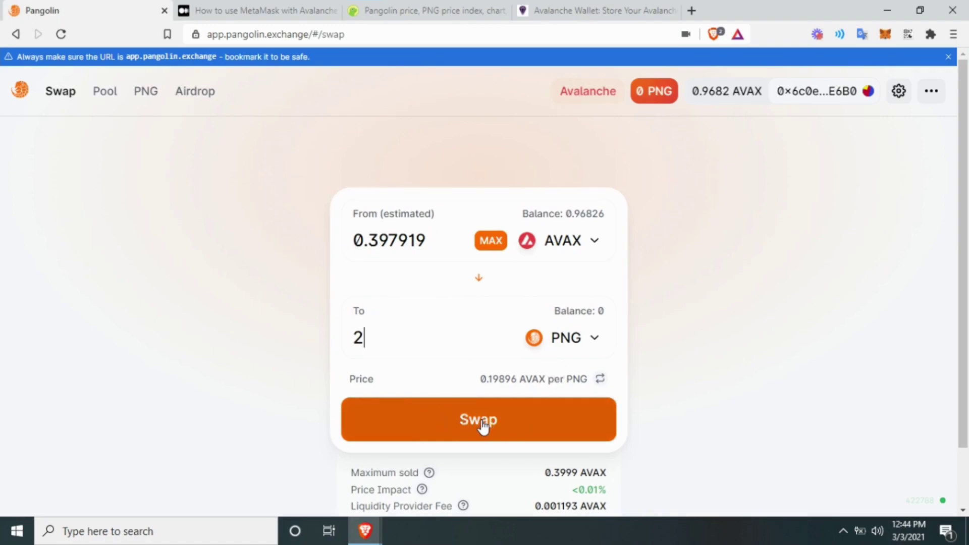
# Review and confirm the AVAX-to-PNG swap, approve it in MetaMask, and view the transaction on the C-Chain Explorer.
pyautogui.scroll(-2, 483, 426)
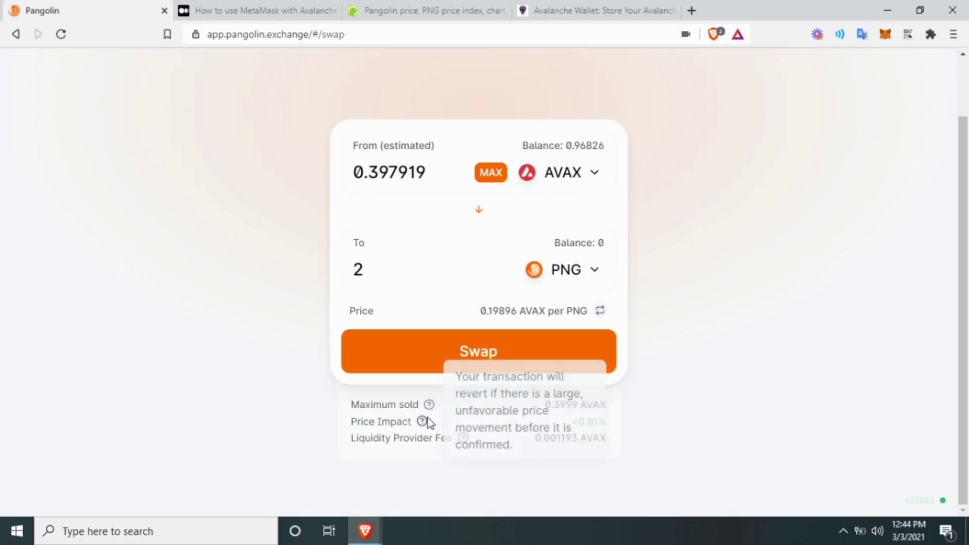
pyautogui.scroll(1, 580, 246)
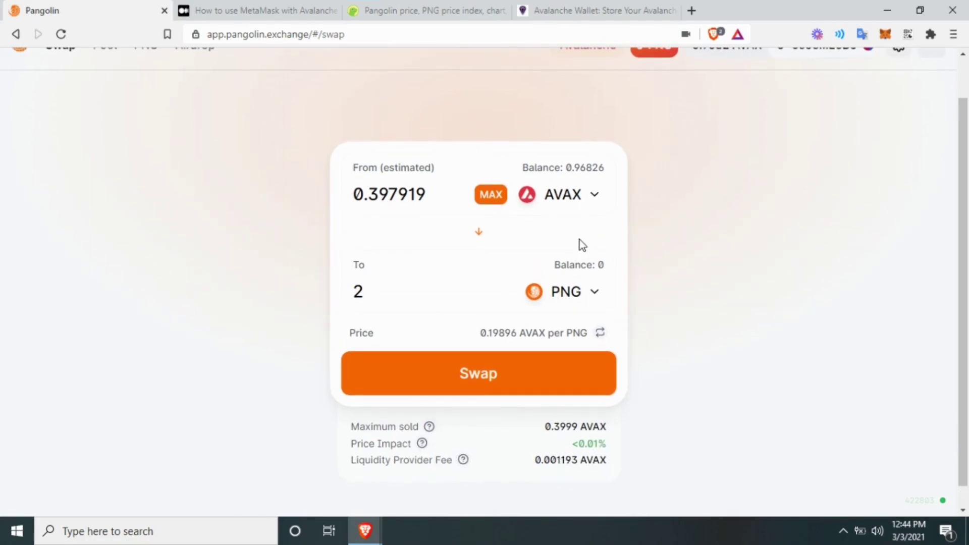
pyautogui.scroll(1, 579, 242)
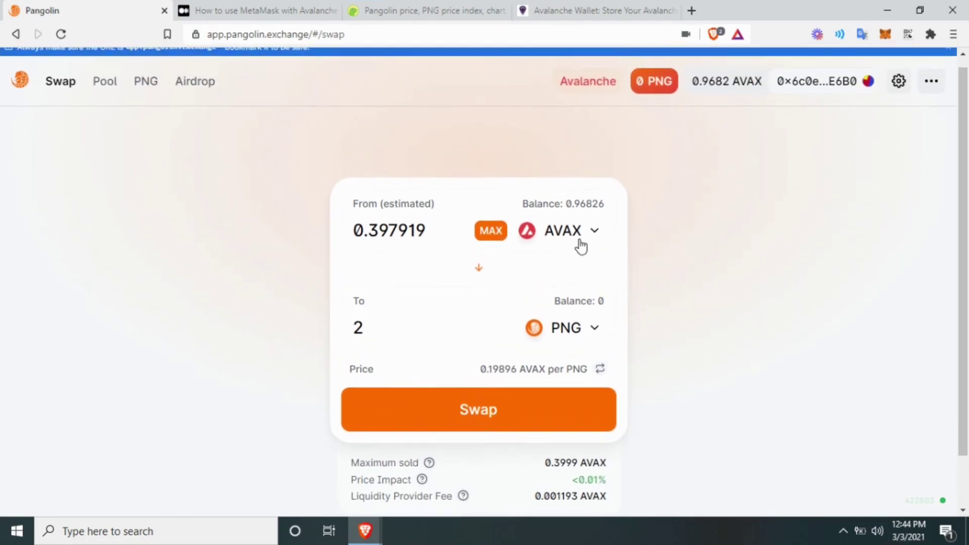
pyautogui.click(507, 398)
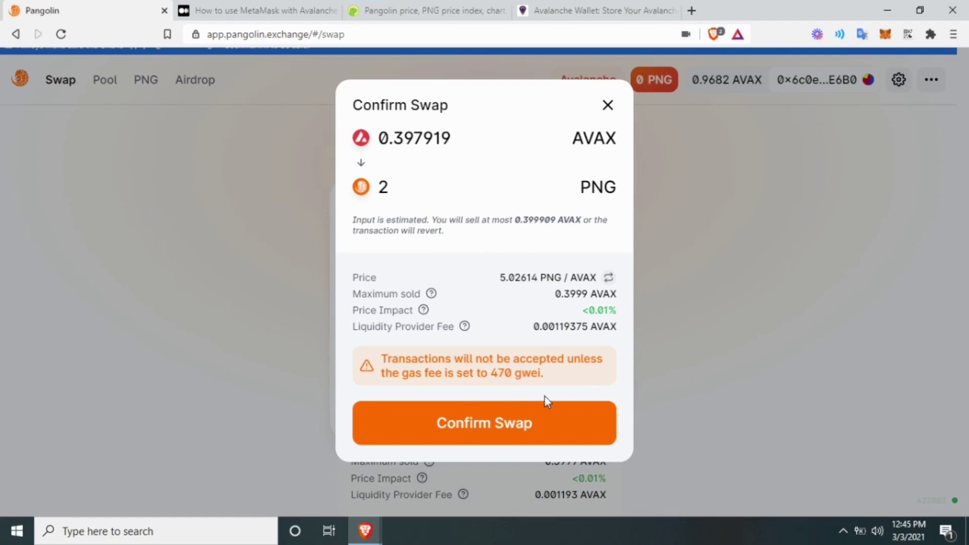
pyautogui.click(524, 425)
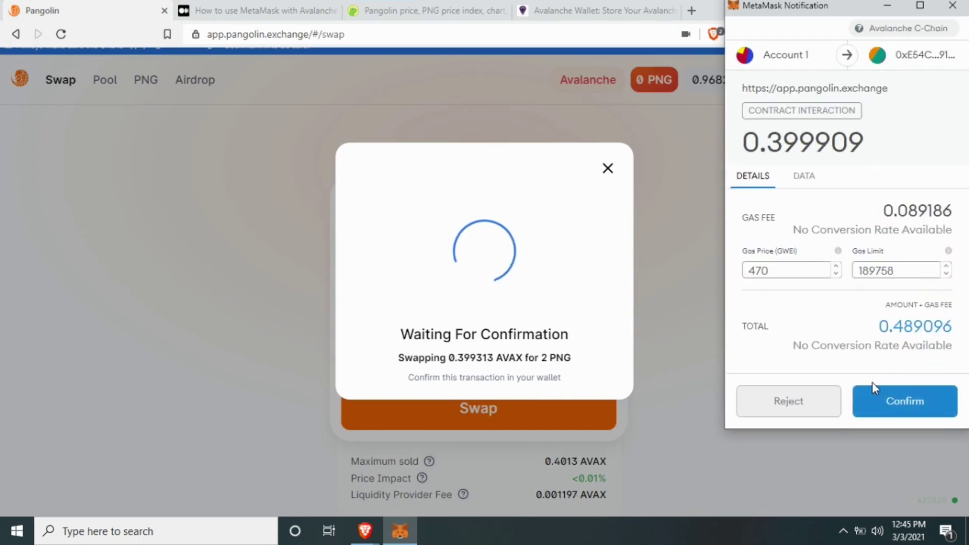
pyautogui.click(893, 402)
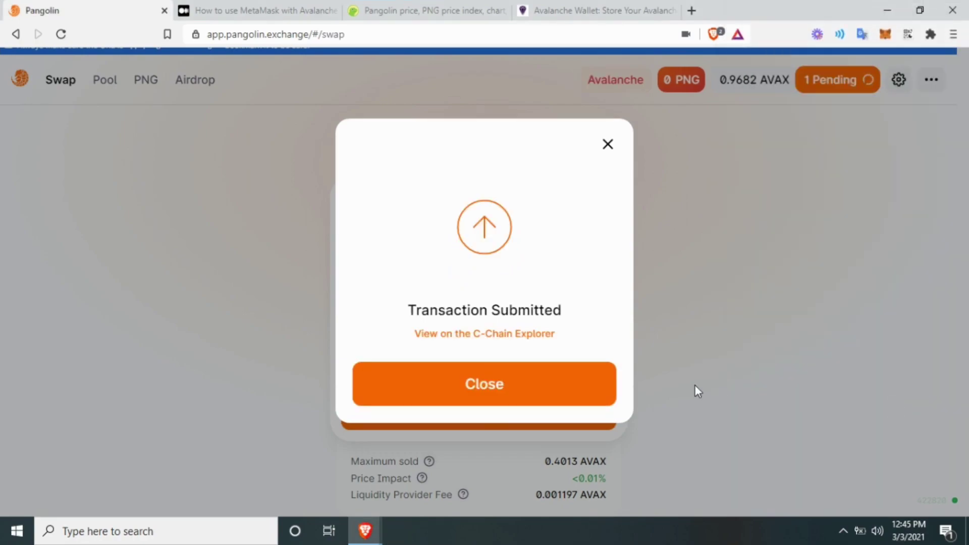
pyautogui.click(516, 339)
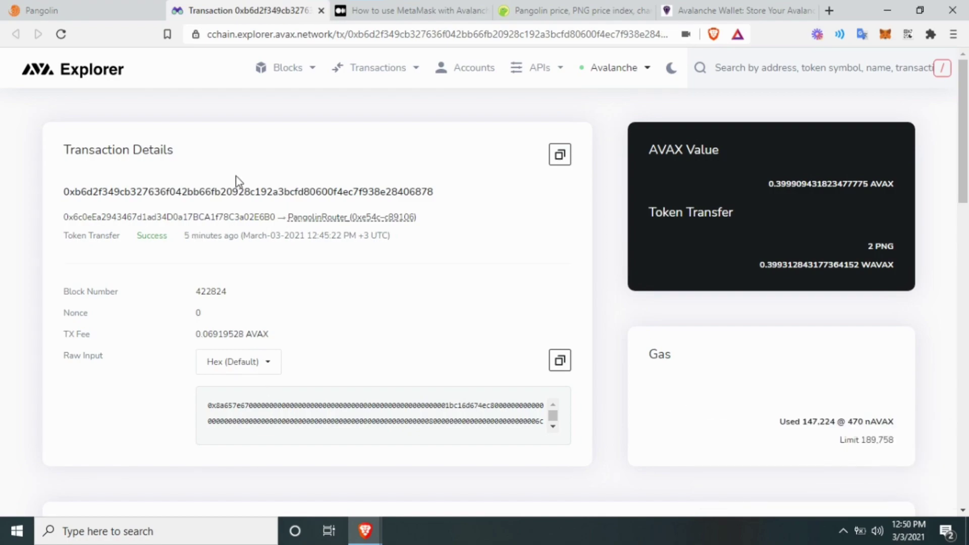
# Return to Pangolin and try to find the PNG token by searching "png" in MetaMask's Add Tokens form.
pyautogui.click(99, 13)
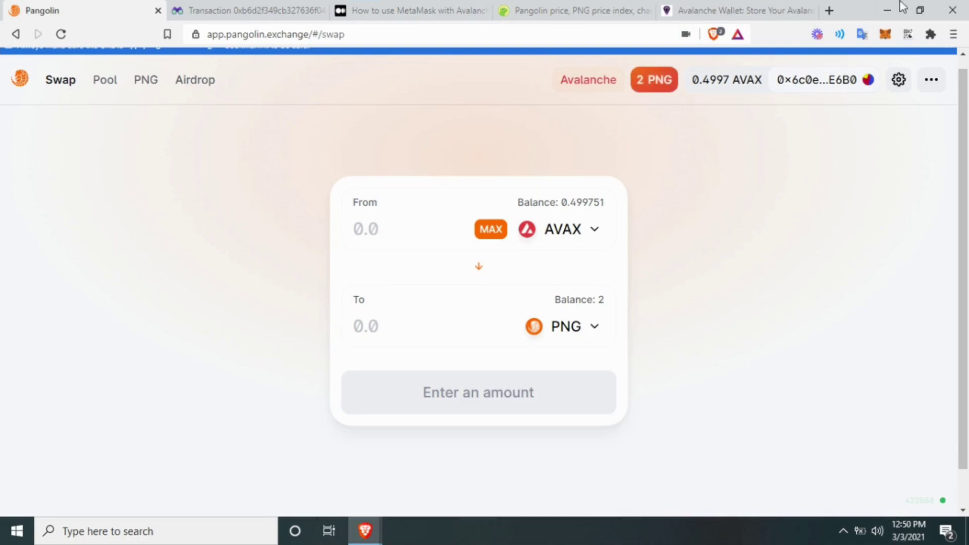
pyautogui.click(888, 35)
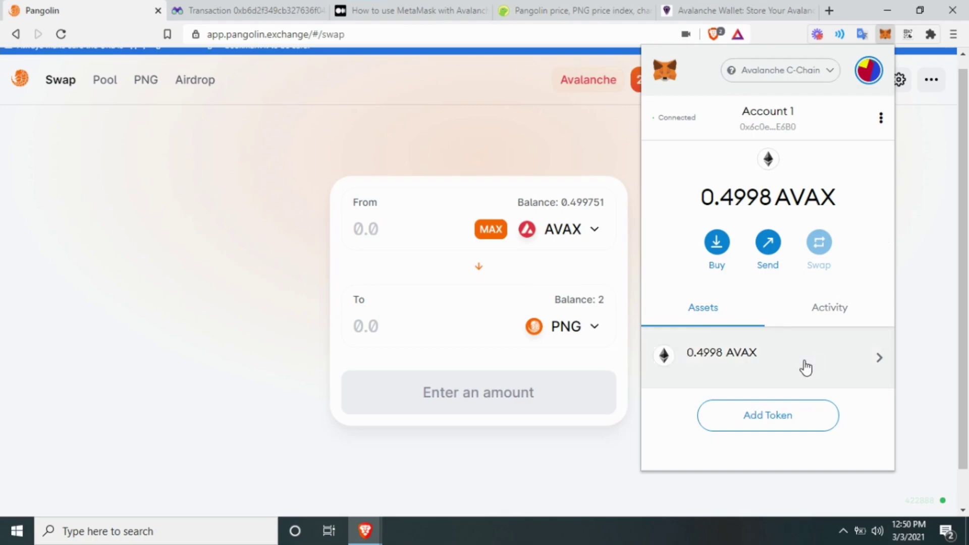
pyautogui.click(779, 415)
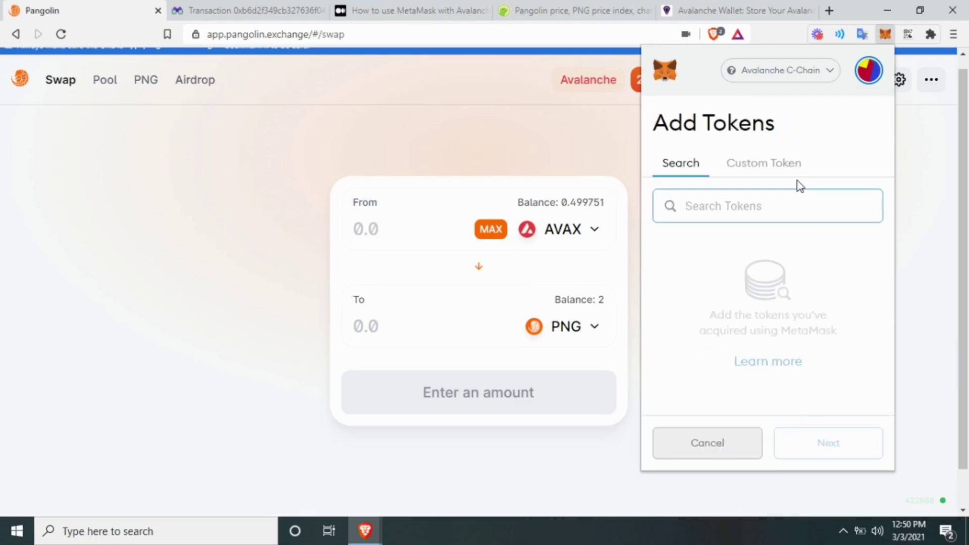
pyautogui.write('png')
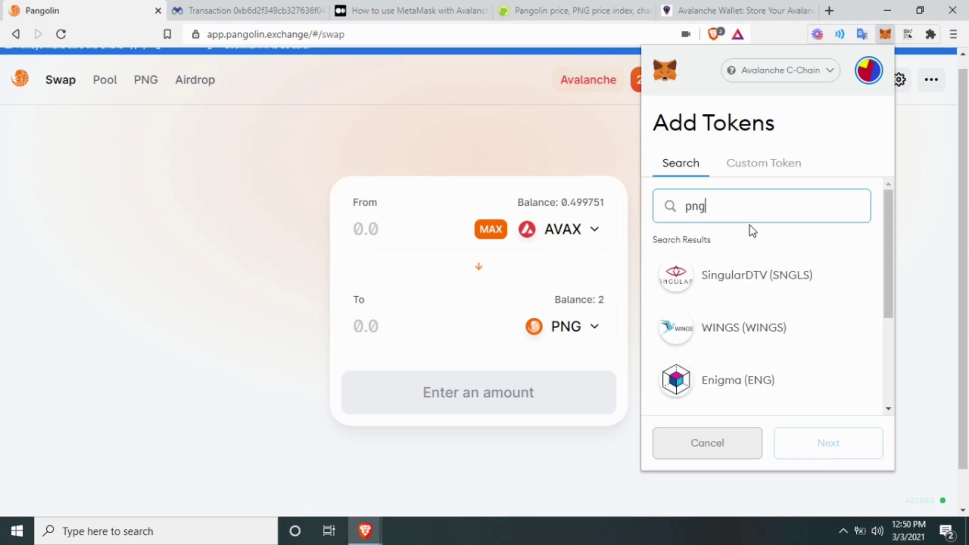
pyautogui.scroll(-3, 803, 407)
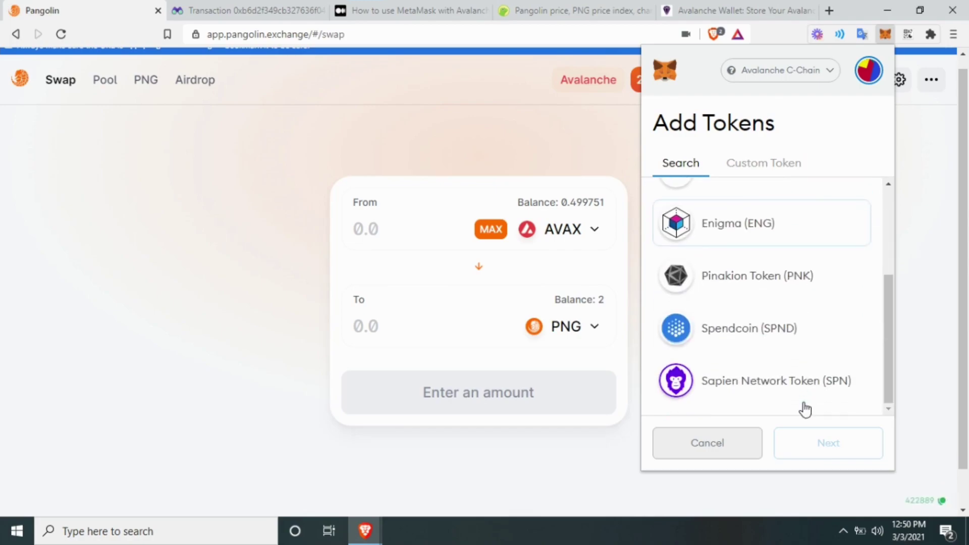
pyautogui.scroll(5, 783, 340)
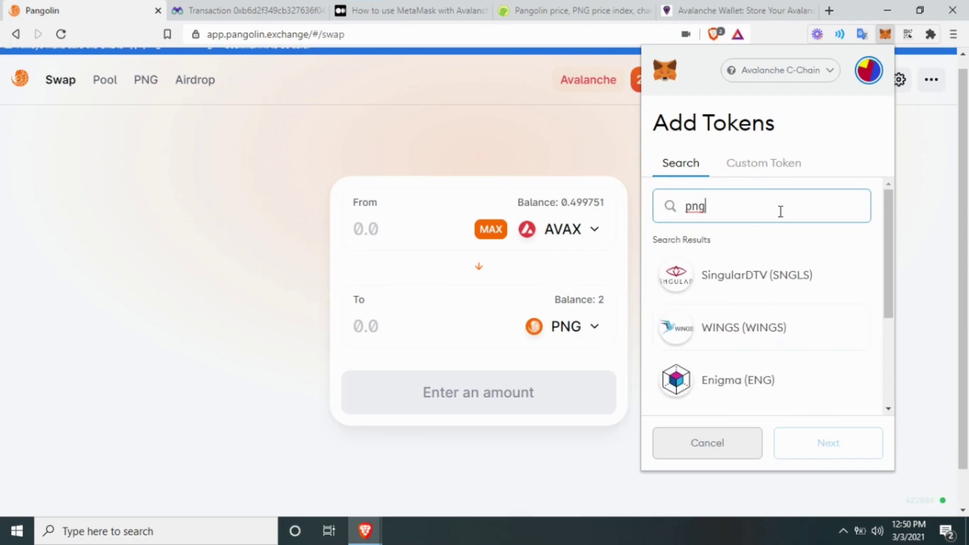
pyautogui.doubleClick(762, 207)
pyautogui.press('BackSpace')
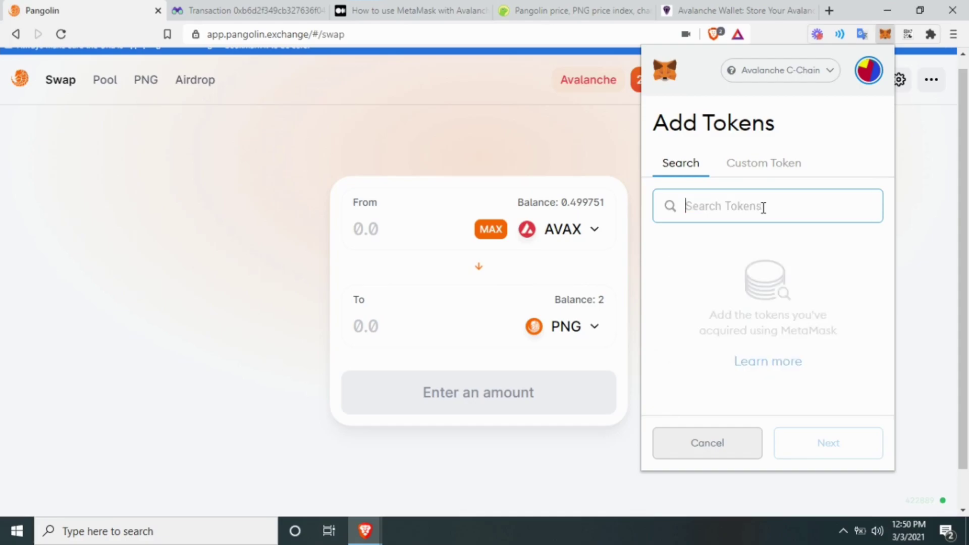
# Open Pangolin's Avascan token page from its CoinGecko listing and copy the PNG token contract address.
pyautogui.click(764, 170)
pyautogui.click(353, 144)
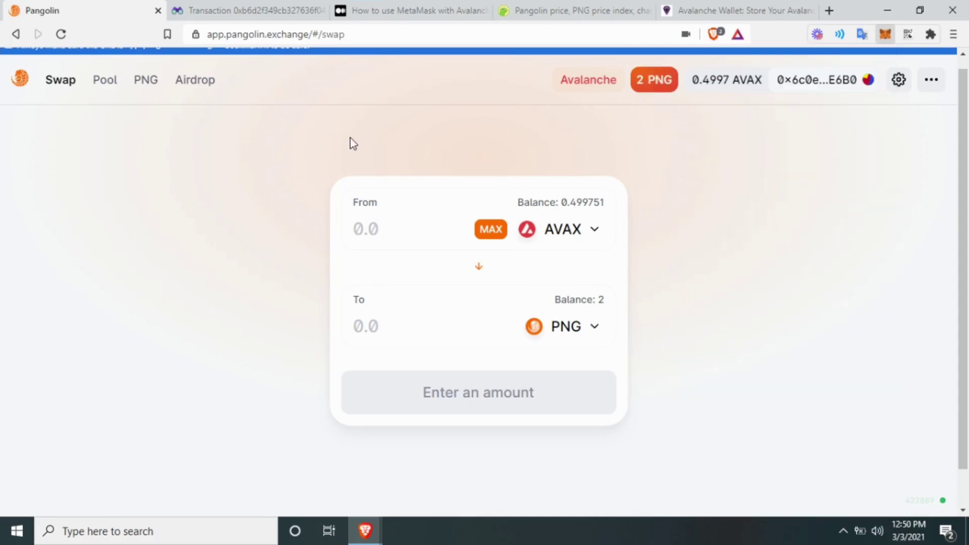
pyautogui.click(621, 7)
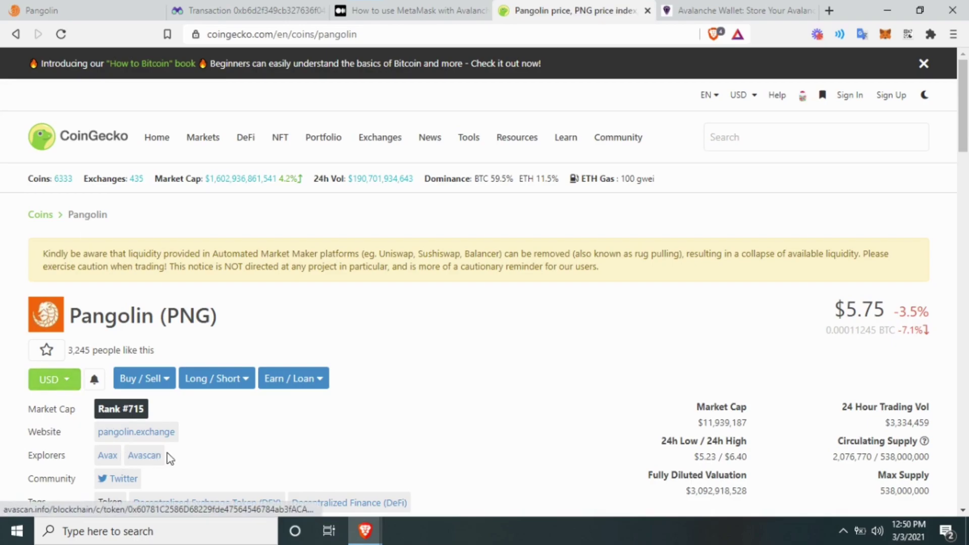
pyautogui.click(148, 456)
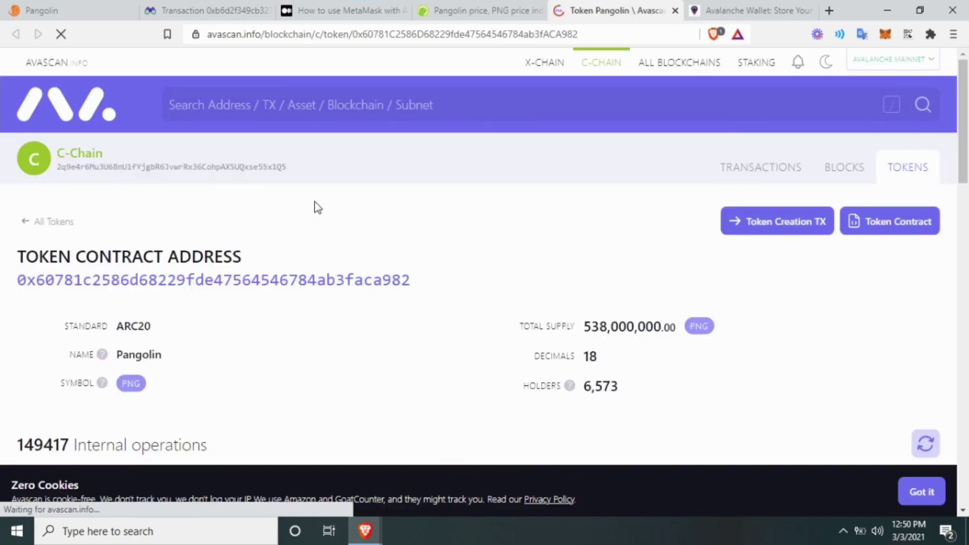
pyautogui.moveTo(83, 81); pyautogui.dragTo(369, 231)
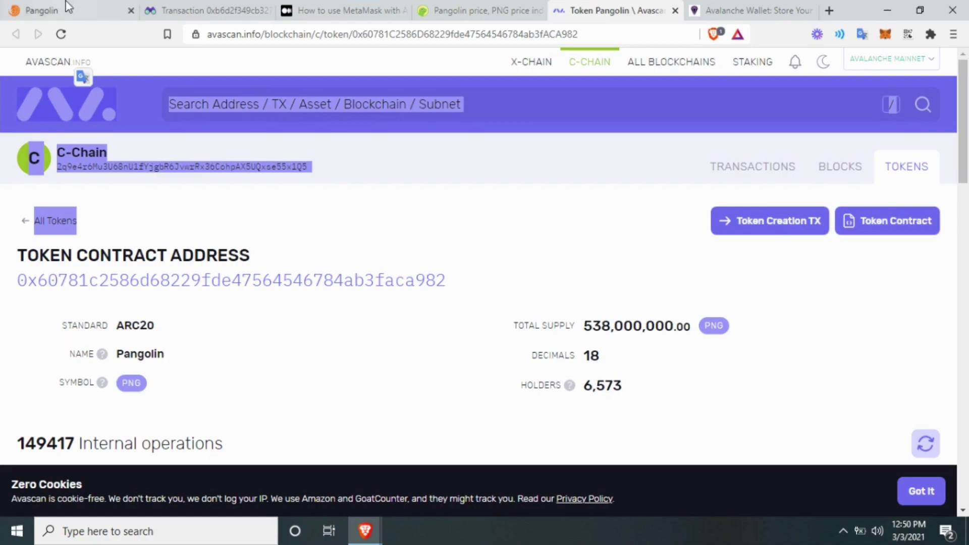
pyautogui.click(453, 255)
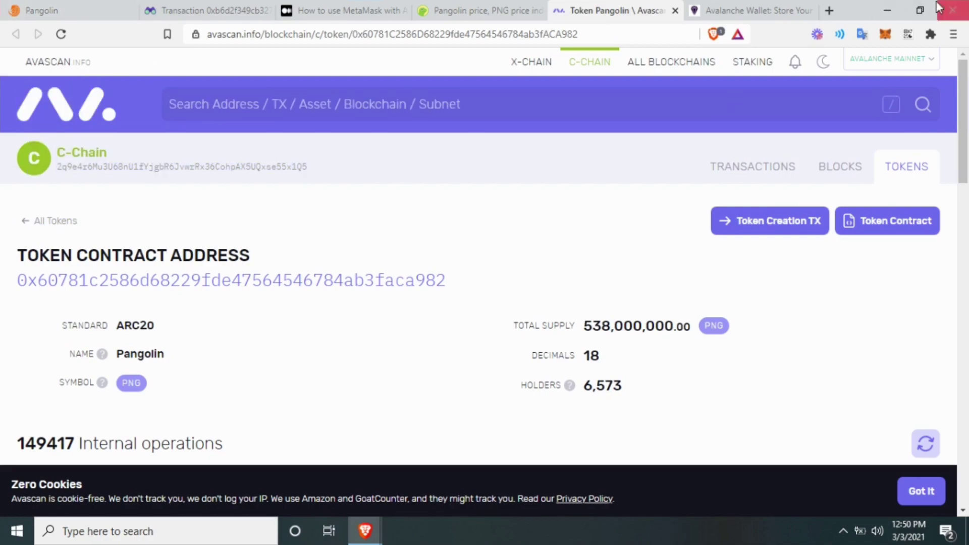
pyautogui.moveTo(465, 272); pyautogui.dragTo(82, 298)
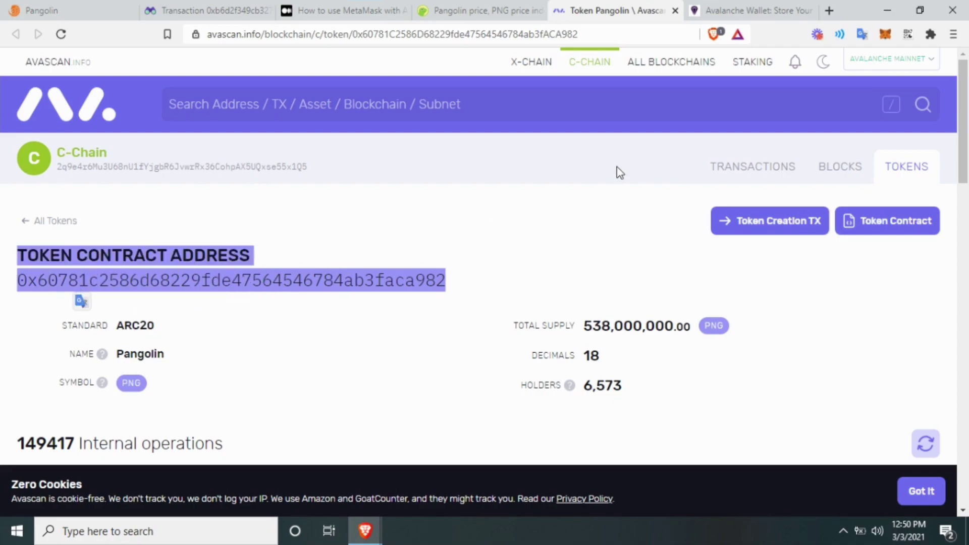
pyautogui.click(332, 301)
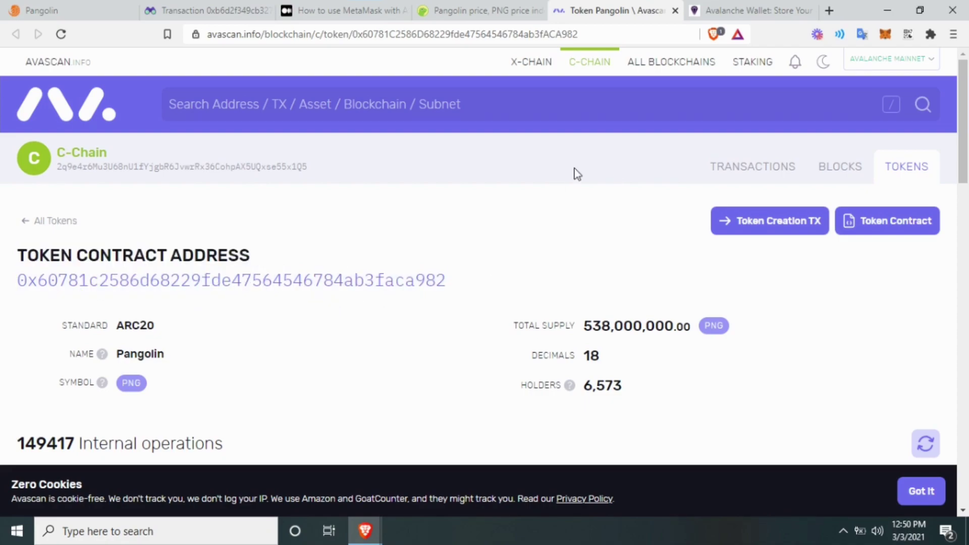
# Add PNG to MetaMask as a custom token using the copied contract address, and return to the account's asset list.
pyautogui.click(893, 38)
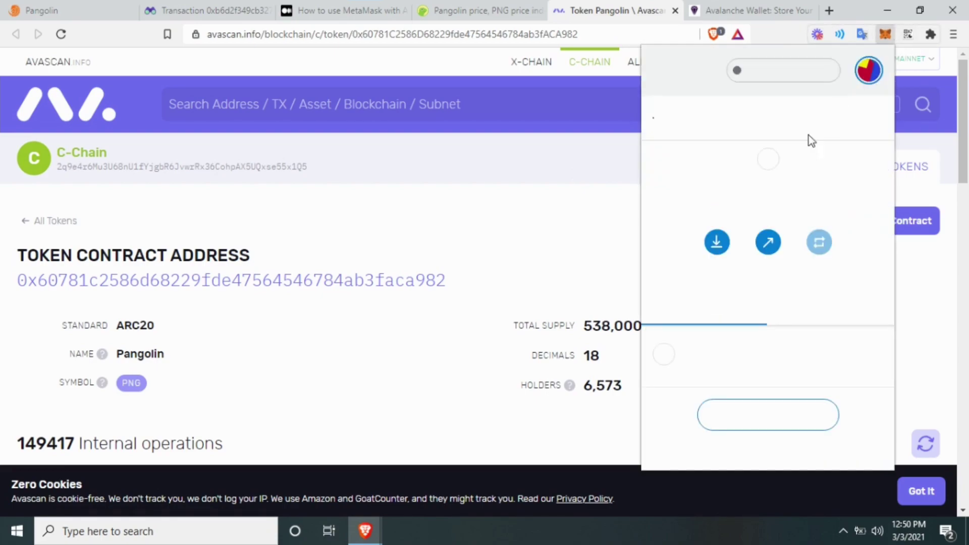
pyautogui.click(747, 415)
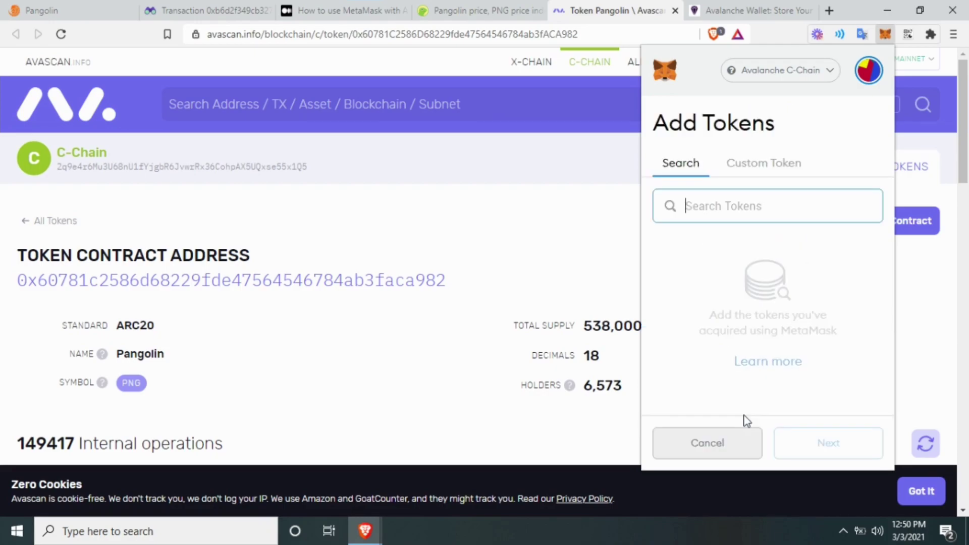
pyautogui.click(778, 177)
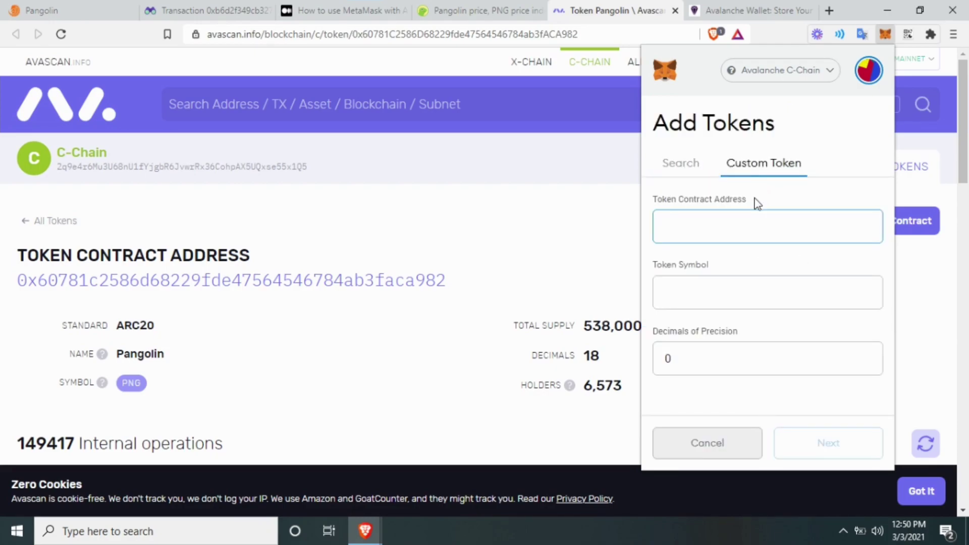
pyautogui.hotkey('ctrl', 'v')
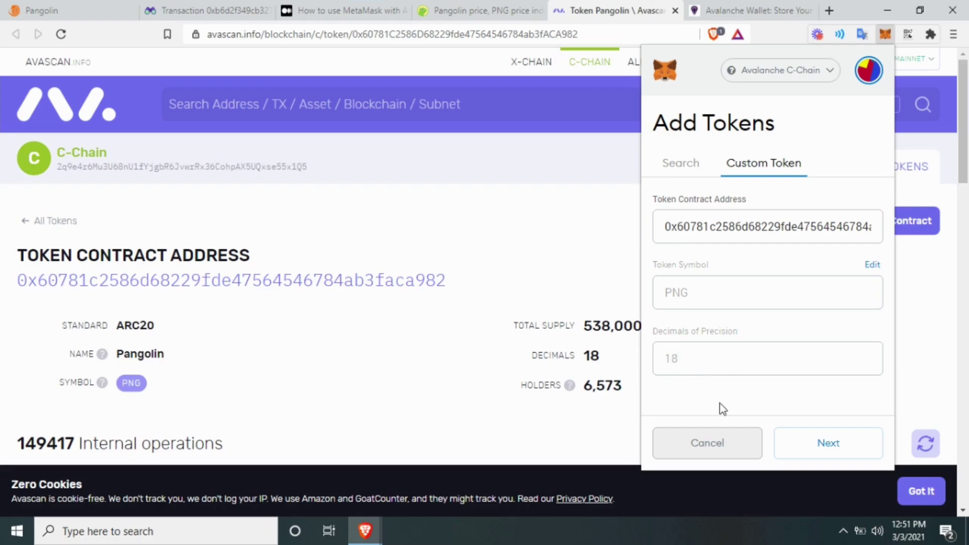
pyautogui.click(794, 447)
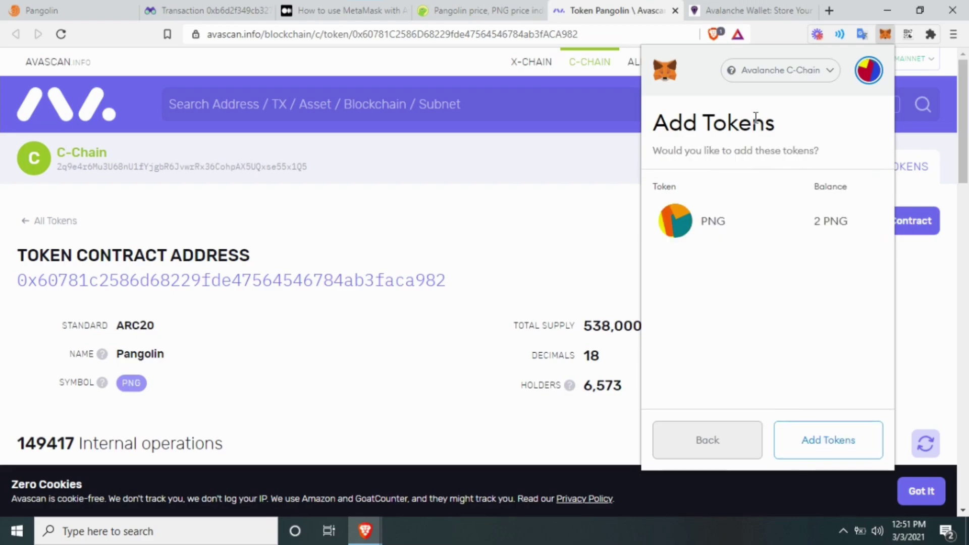
pyautogui.click(826, 455)
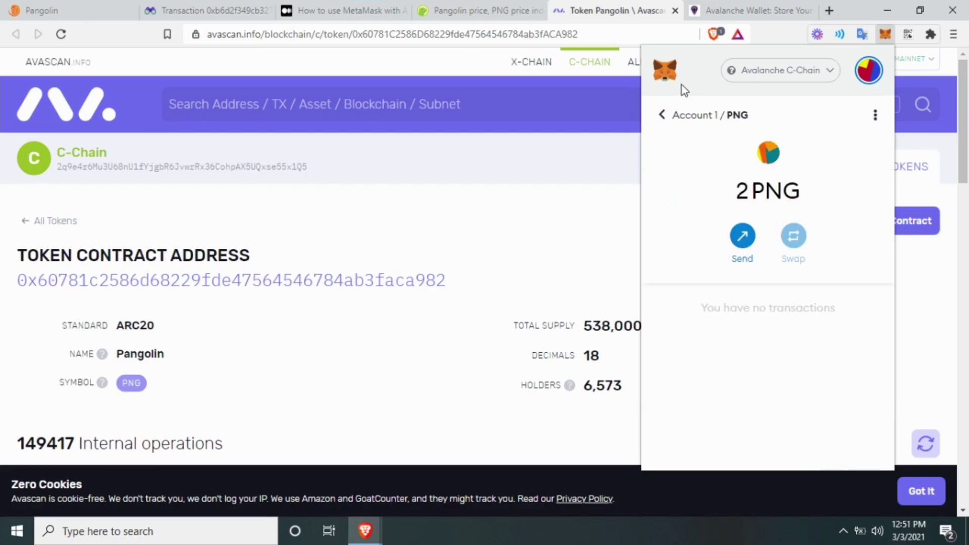
pyautogui.click(674, 117)
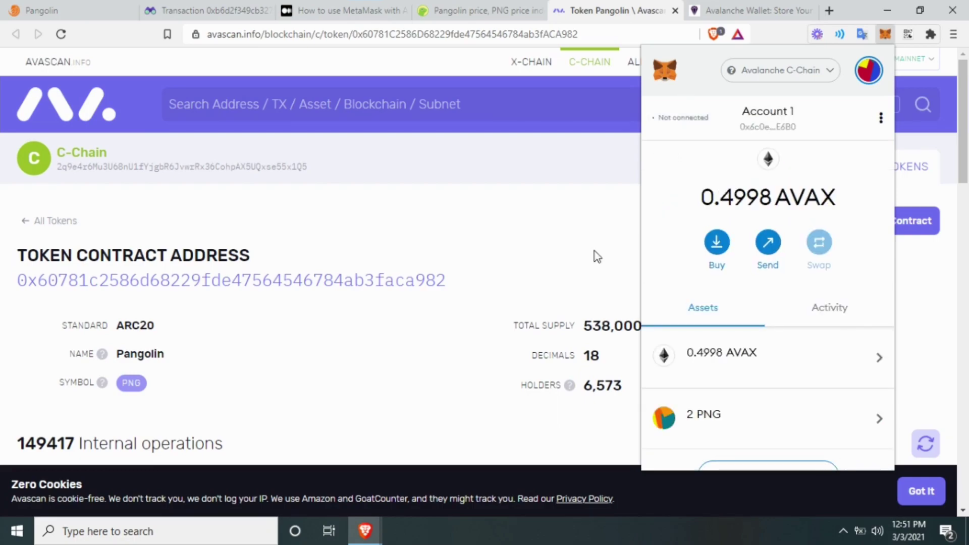
pyautogui.click(564, 306)
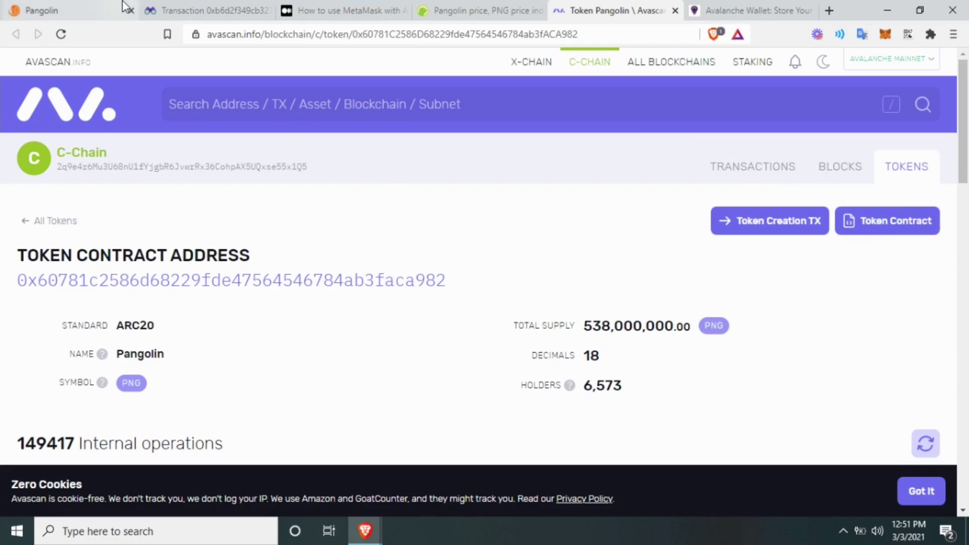
# Look back over the Pangolin, MetaMask guide, C-Chain Explorer, CoinGecko, Avascan and Avalanche Wallet pages, ending on Pangolin.
pyautogui.click(62, 4)
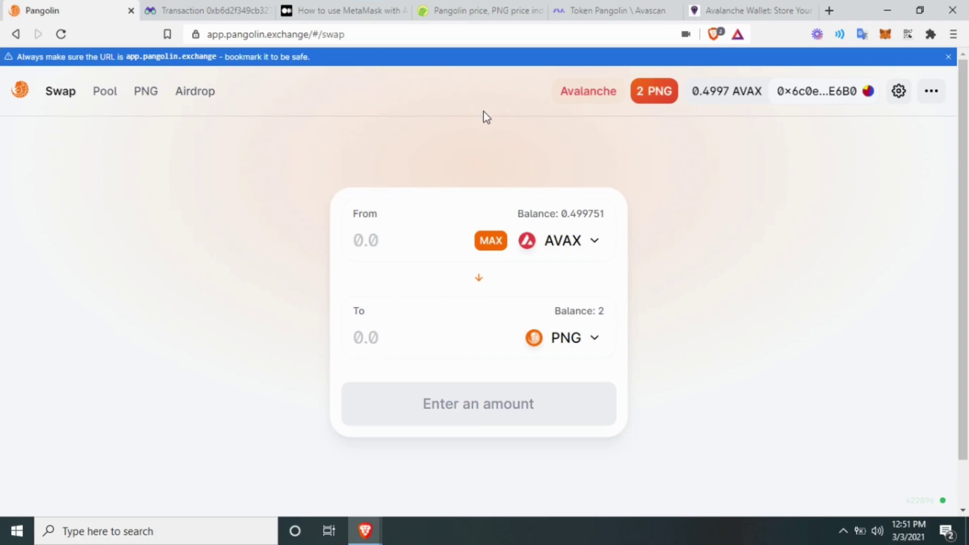
pyautogui.click(318, 7)
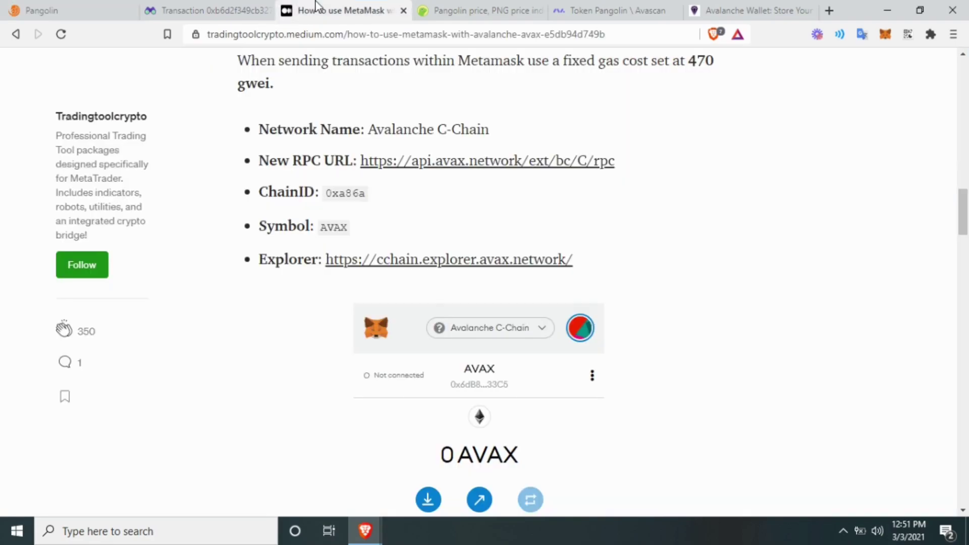
pyautogui.click(261, 8)
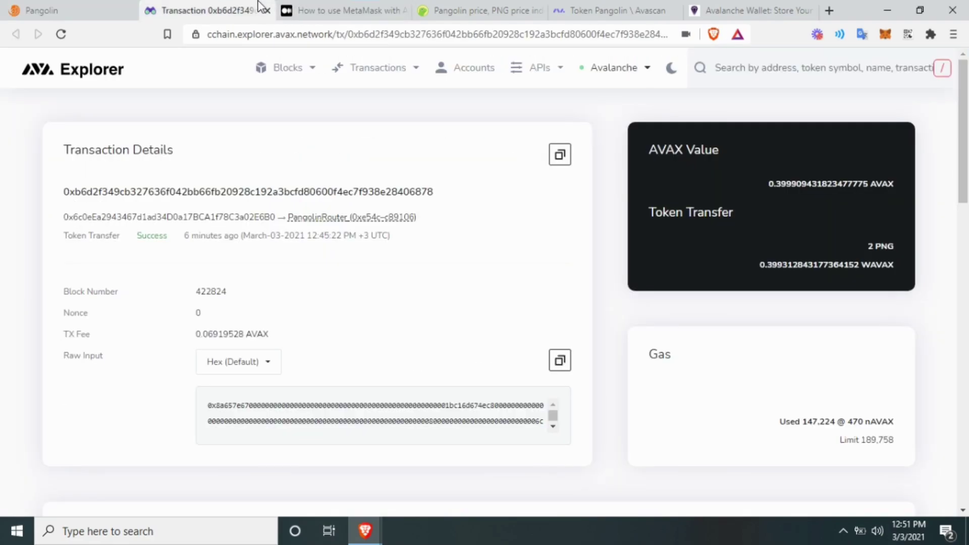
pyautogui.click(497, 7)
pyautogui.click(602, 9)
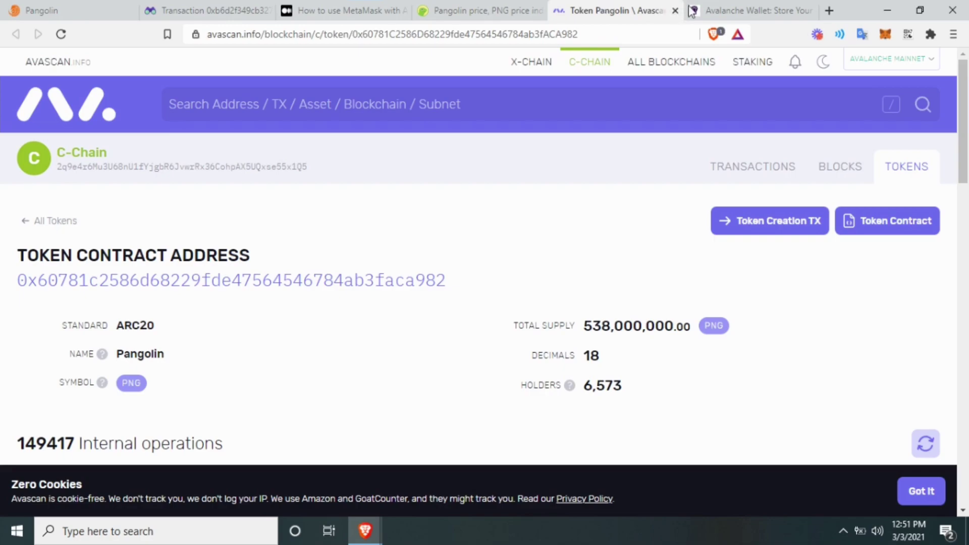
pyautogui.click(720, 8)
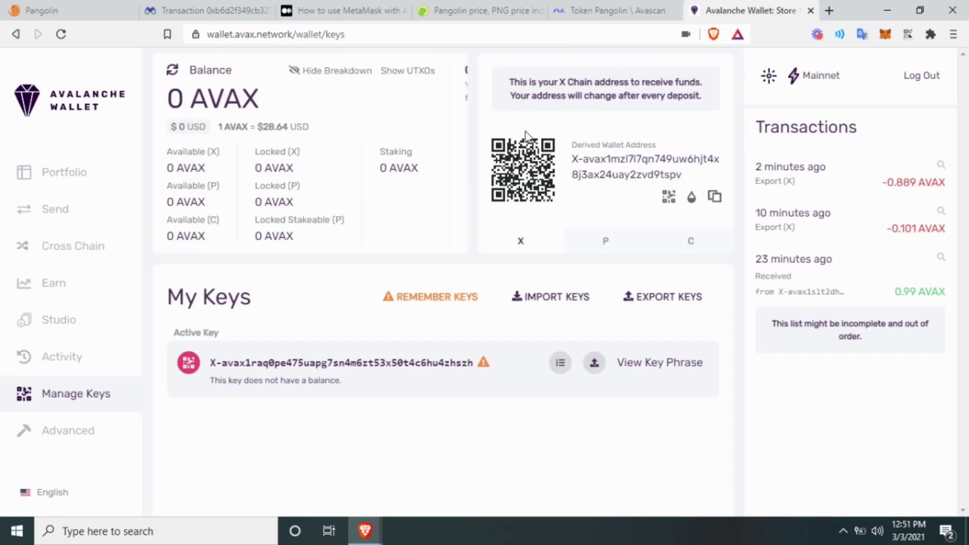
pyautogui.click(80, 8)
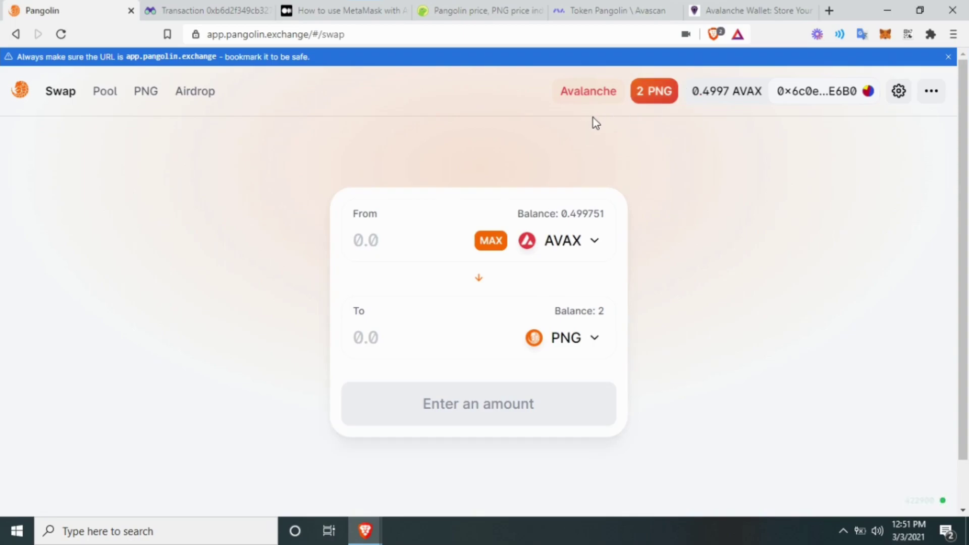
# View Pangolin's liquidity pool page and its Add Liquidity form, and check the PNG airdrop claim page.
pyautogui.click(114, 99)
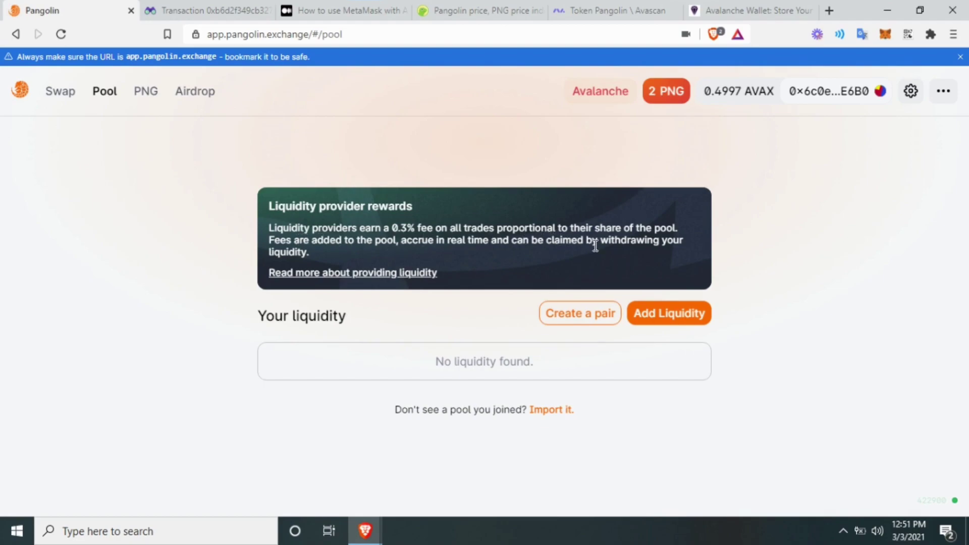
pyautogui.click(647, 316)
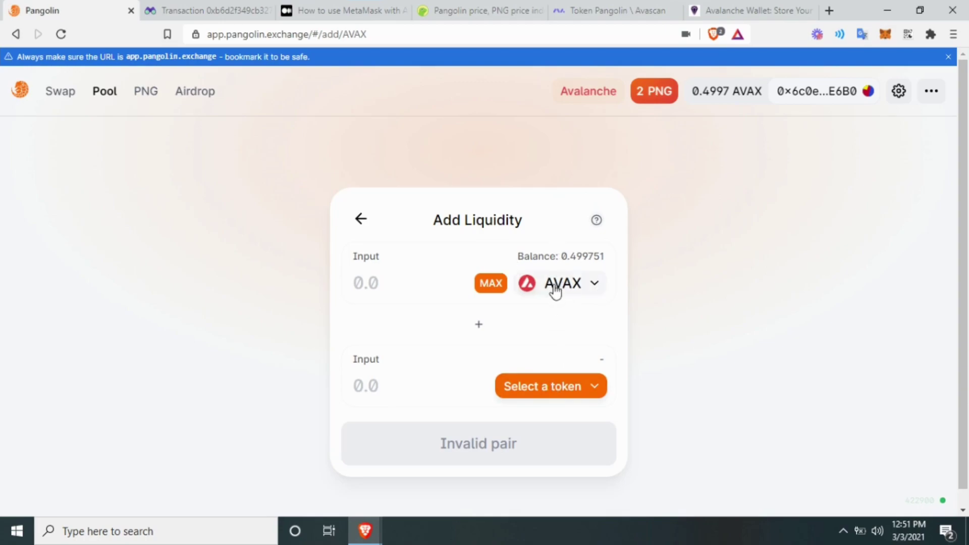
pyautogui.click(361, 221)
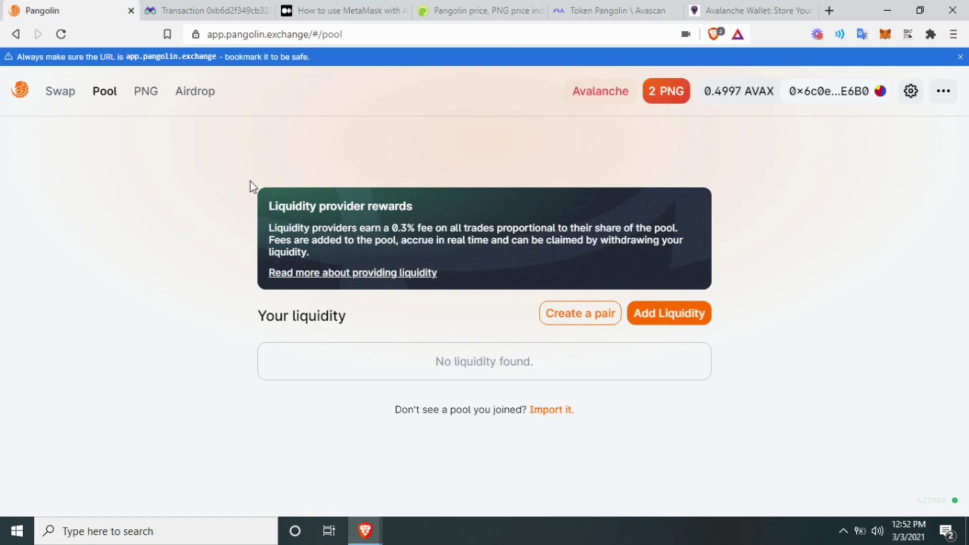
pyautogui.click(195, 99)
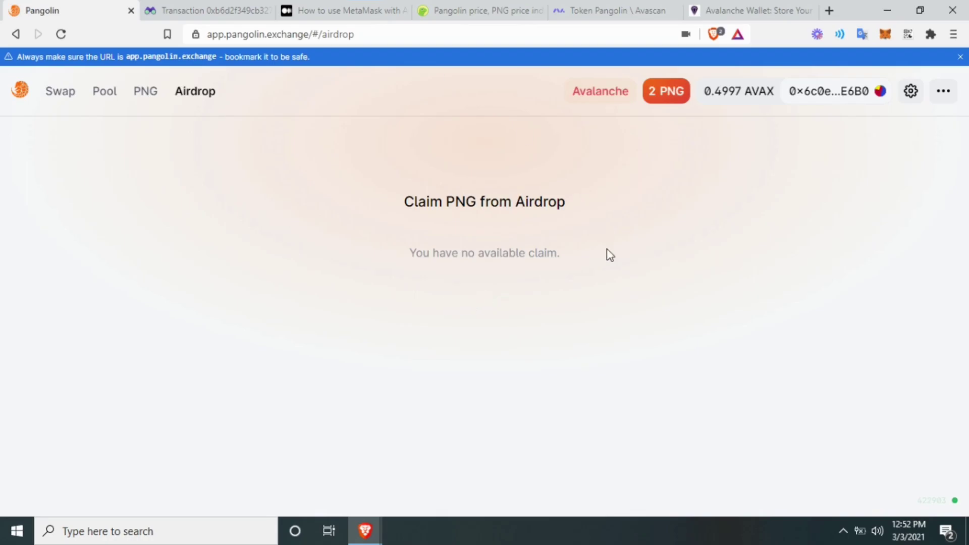
# Return to Pangolin's CoinGecko page and show its price chart over one year.
pyautogui.click(480, 4)
pyautogui.scroll(-5, 361, 329)
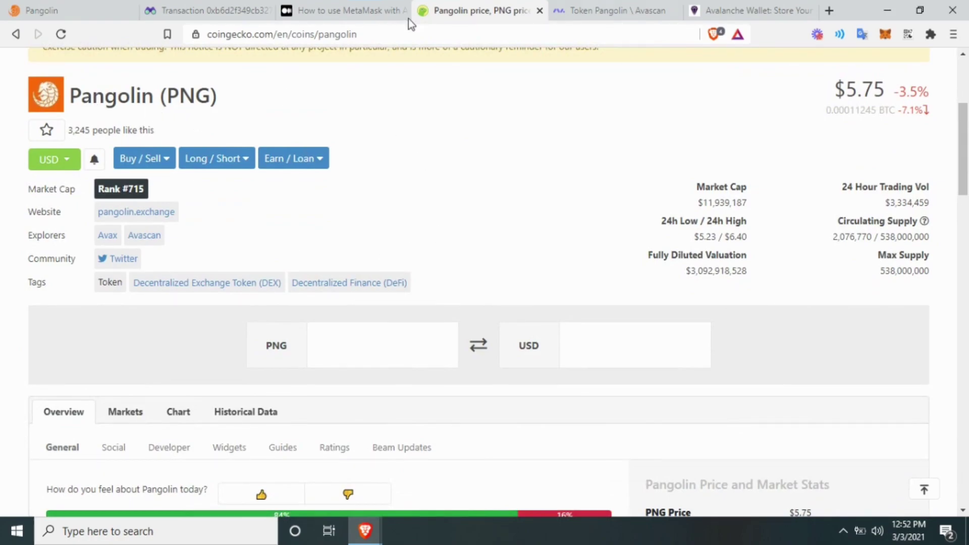
pyautogui.scroll(-3, 376, 318)
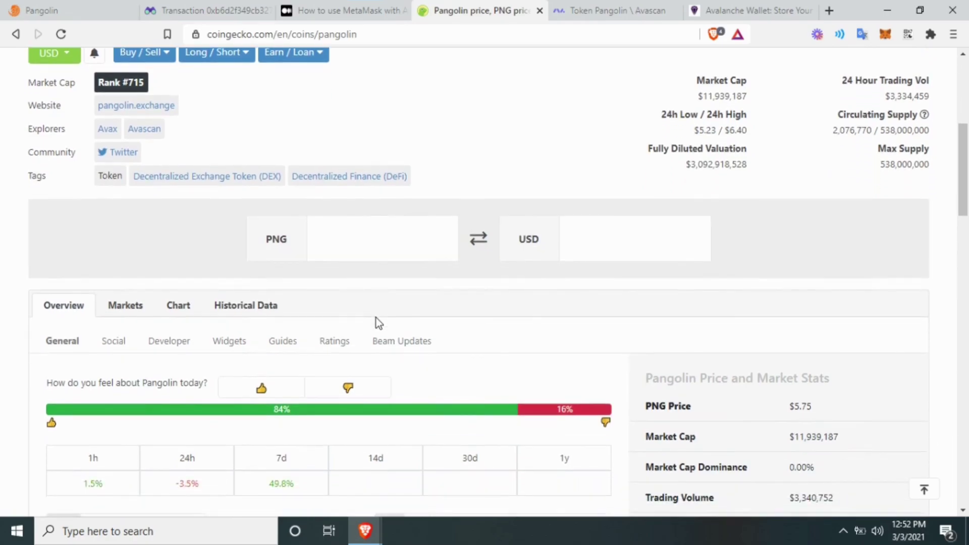
pyautogui.scroll(-4, 376, 318)
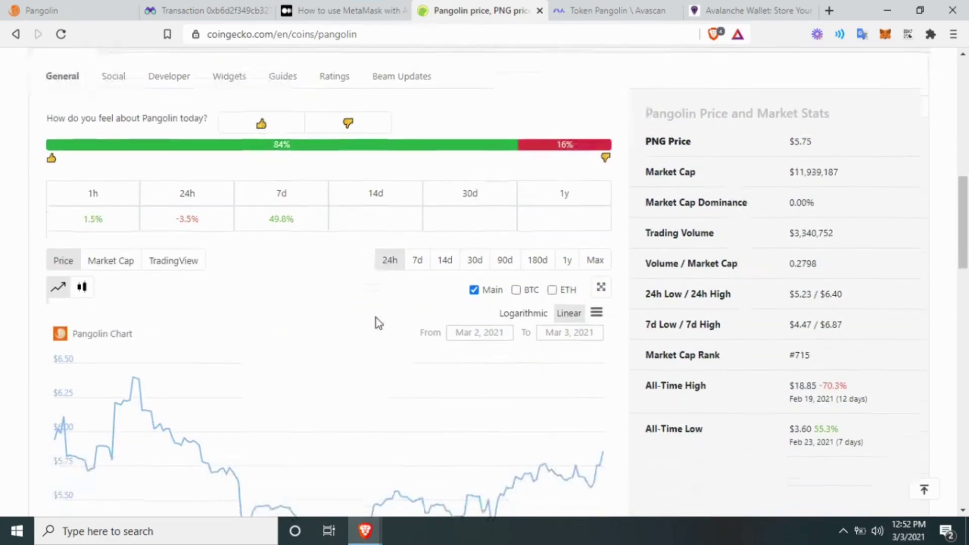
pyautogui.scroll(-1, 377, 317)
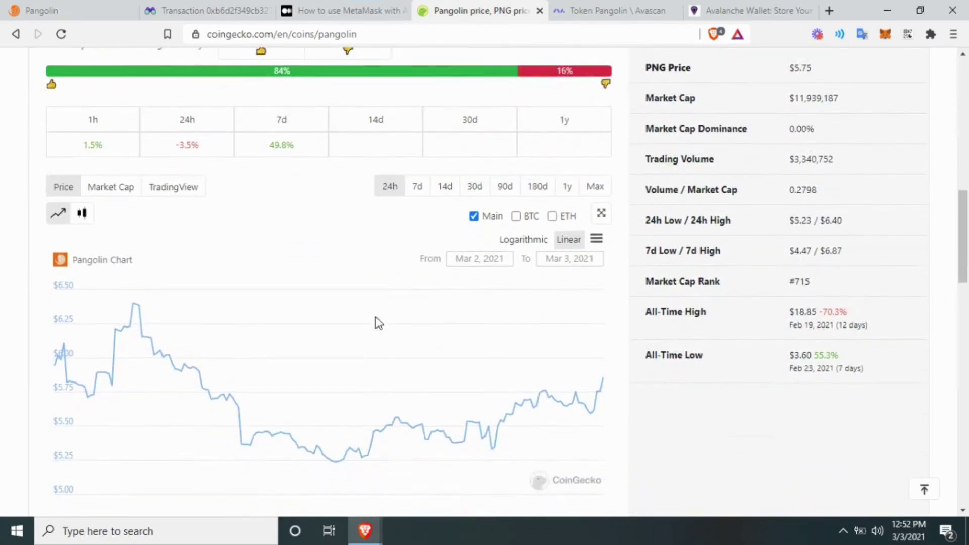
pyautogui.click(567, 186)
pyautogui.scroll(-1, 471, 304)
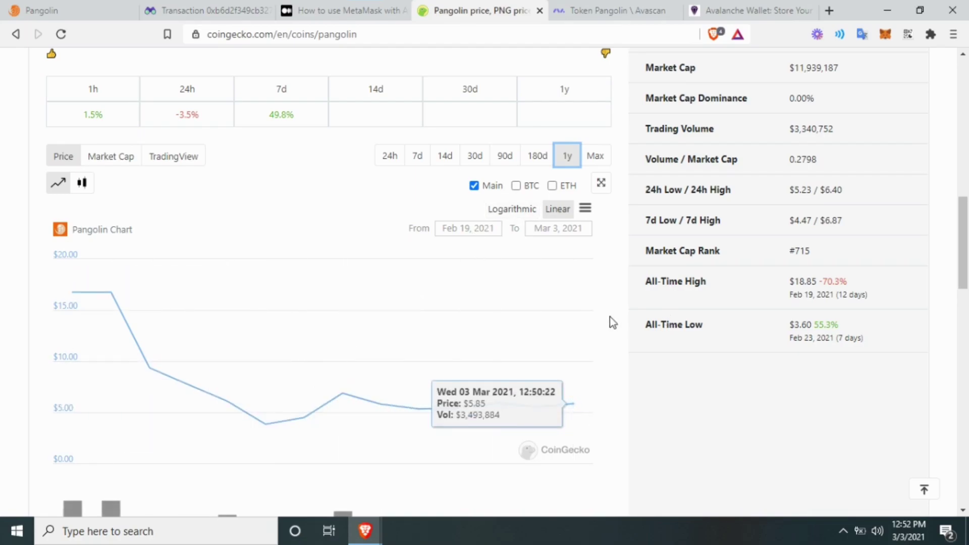
# Examine Pangolin's market cap, circulating supply, and all-time high and low prices on CoinGecko.
pyautogui.scroll(1, 611, 320)
pyautogui.scroll(10, 612, 322)
pyautogui.scroll(-1, 612, 322)
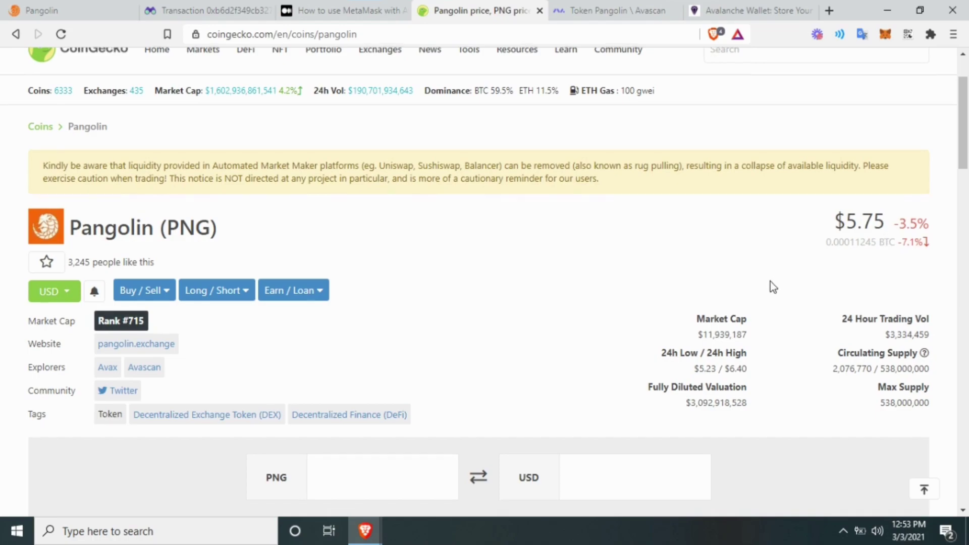
pyautogui.scroll(-2, 770, 281)
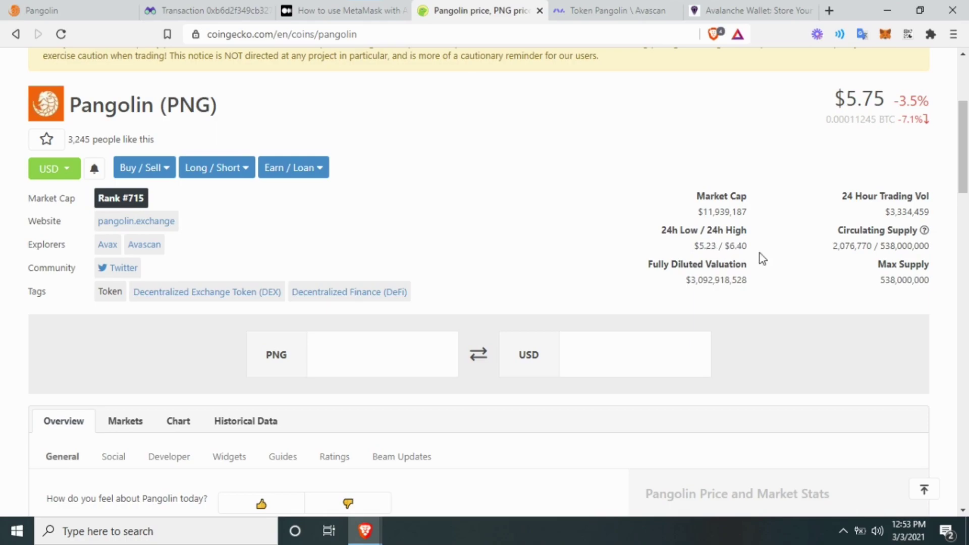
pyautogui.scroll(-1, 759, 255)
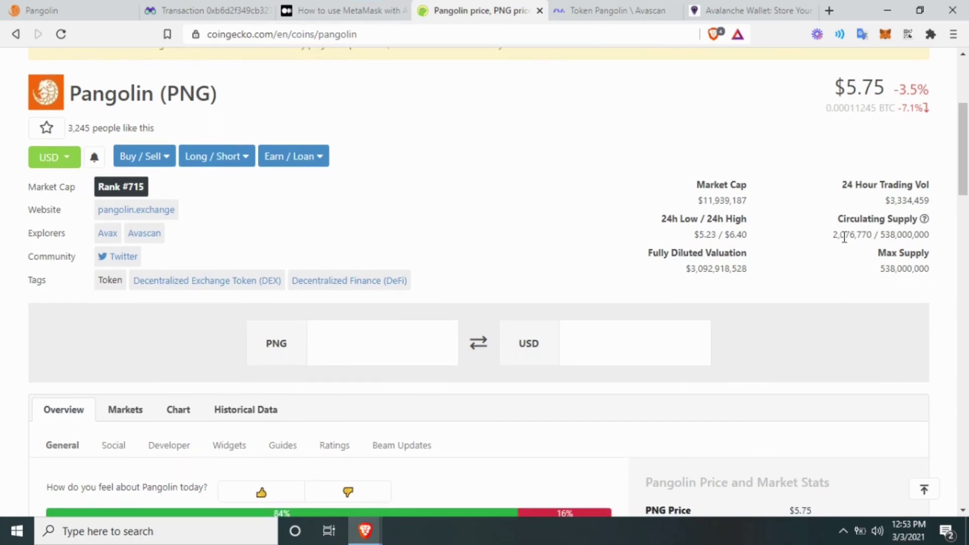
pyautogui.scroll(-10, 758, 281)
pyautogui.scroll(2, 758, 280)
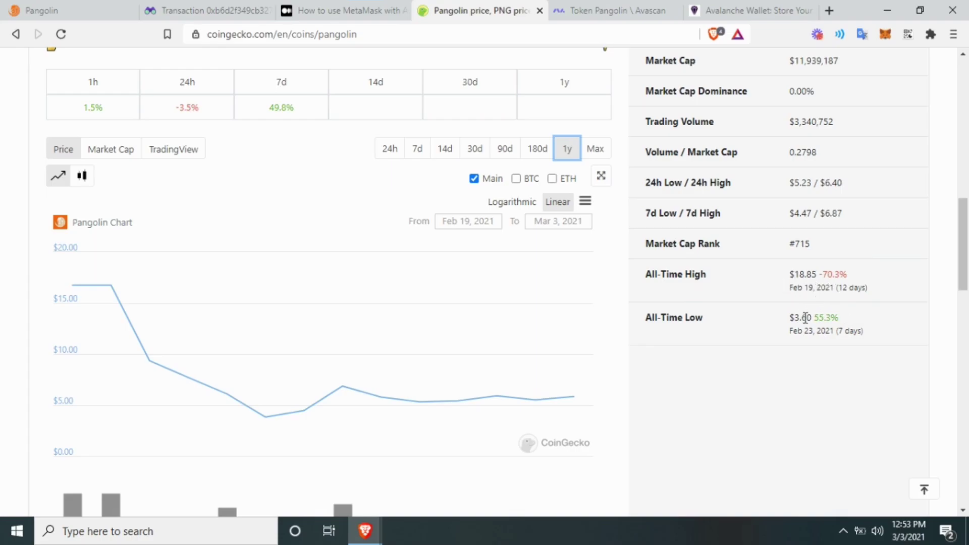
pyautogui.scroll(10, 767, 318)
pyautogui.moveTo(464, 154)
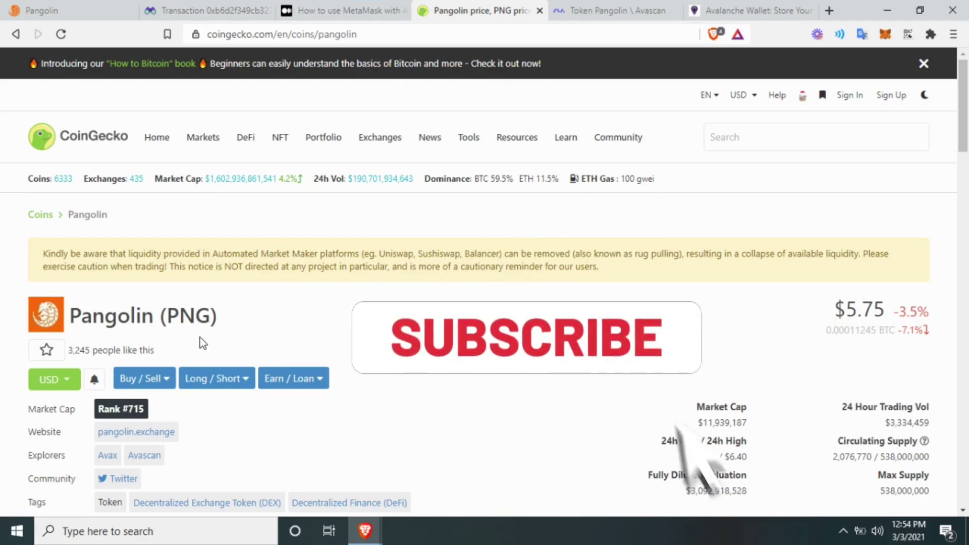